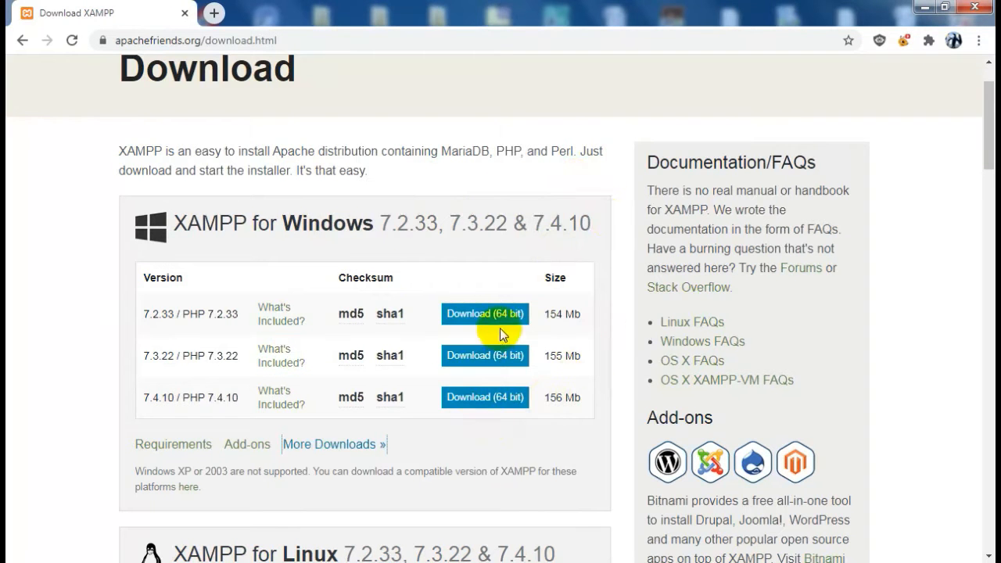
Follow the More Downloads link under the Windows table to SourceForge's XAMPP files
scroll(573, 417, down, 4)
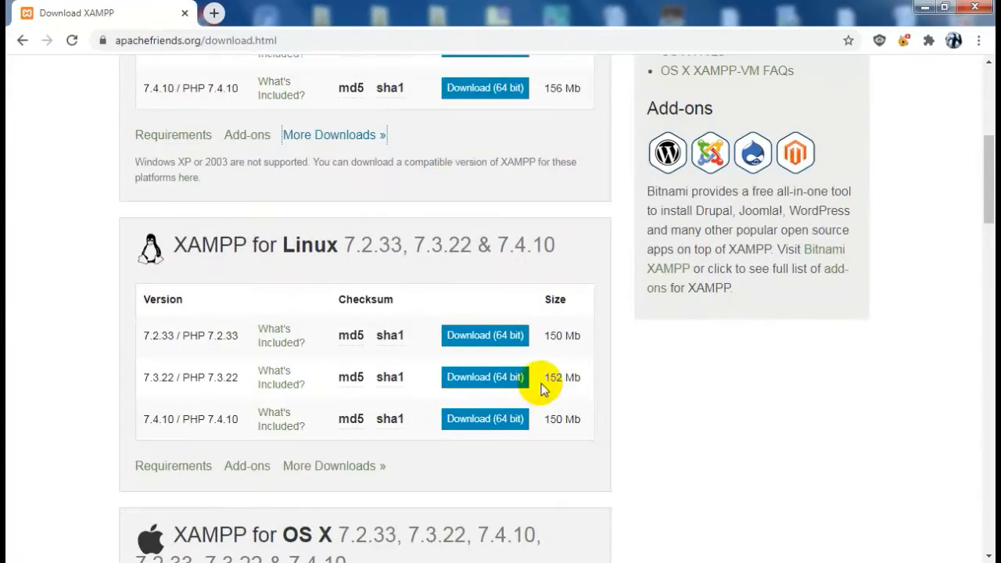
scroll(442, 400, up, 3)
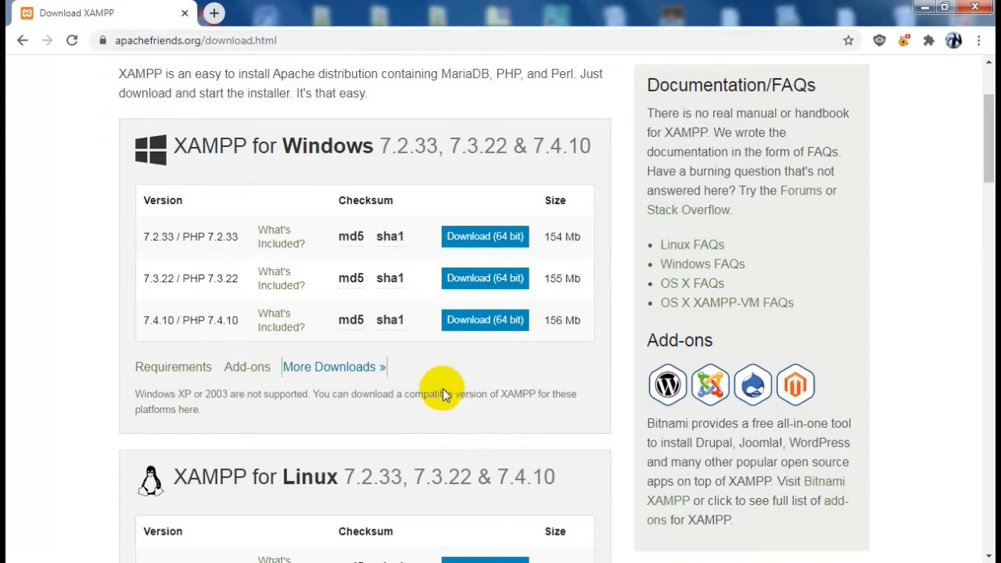
click(348, 372)
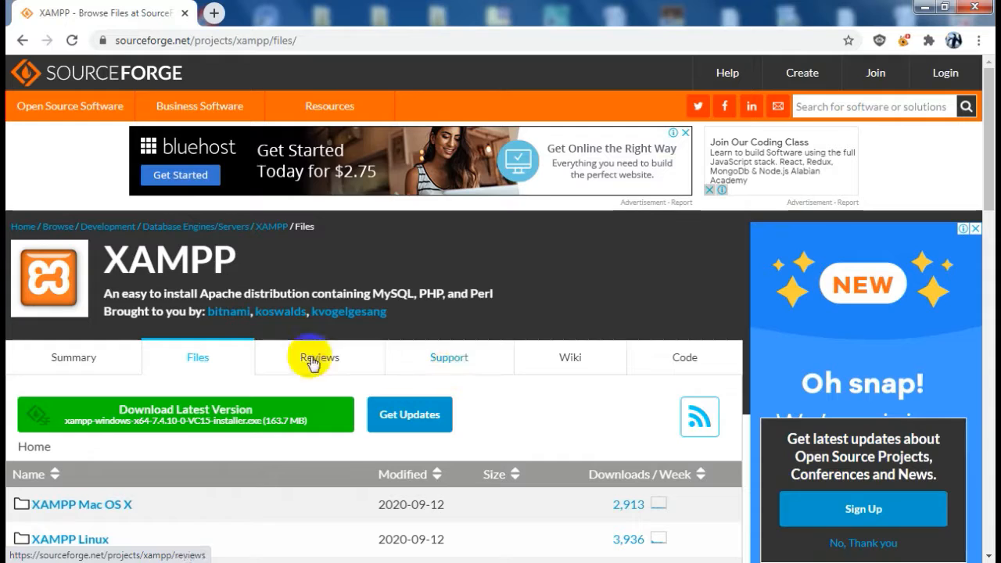
Open the XAMPP Windows folder on SourceForge
scroll(253, 295, down, 3)
scroll(103, 367, down, 1)
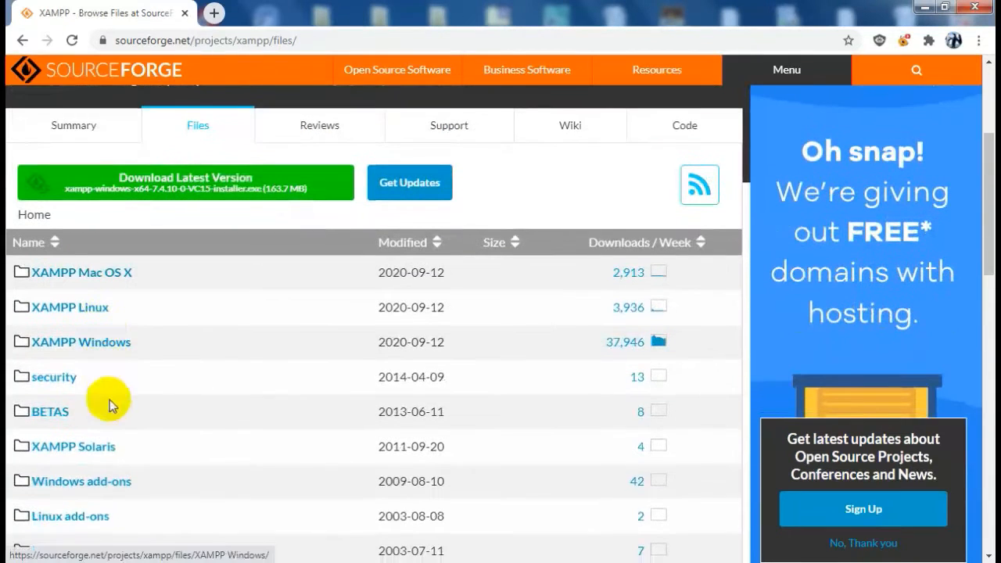
scroll(137, 371, down, 1)
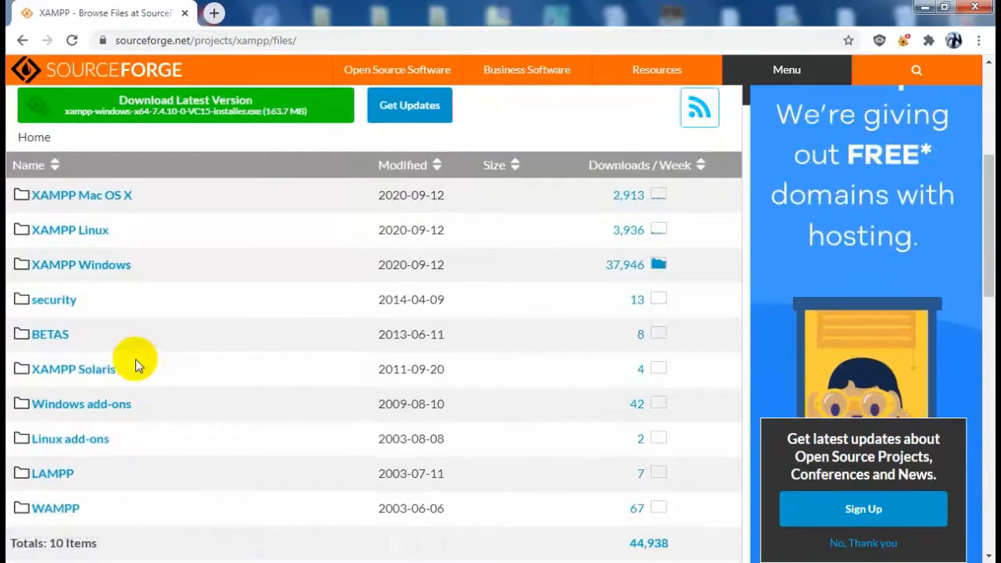
click(85, 267)
Download xampp-win32-7.3.2-0-VC15-installer.exe from the 7.3.2 folder and launch it
scroll(302, 330, down, 2)
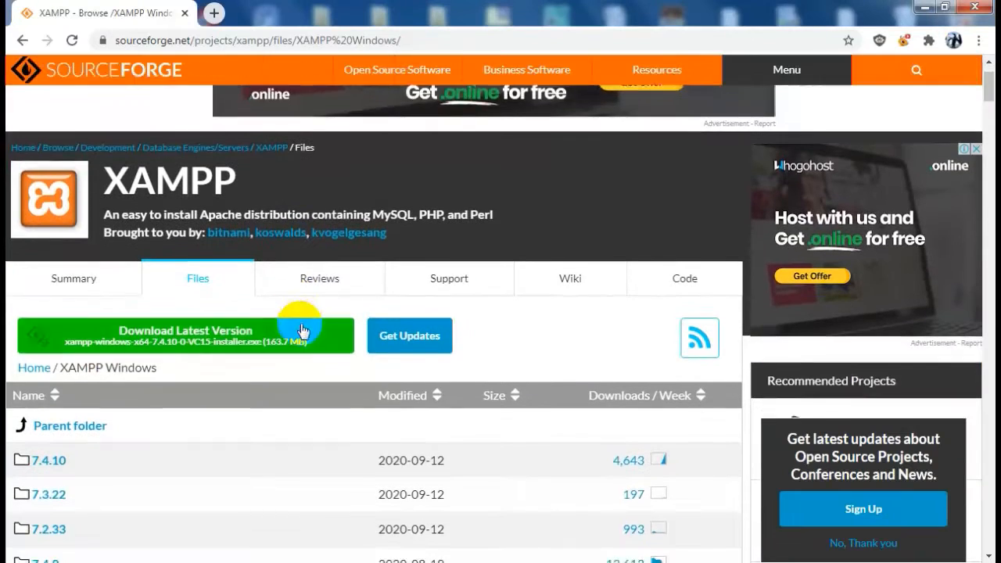
scroll(156, 430, down, 9)
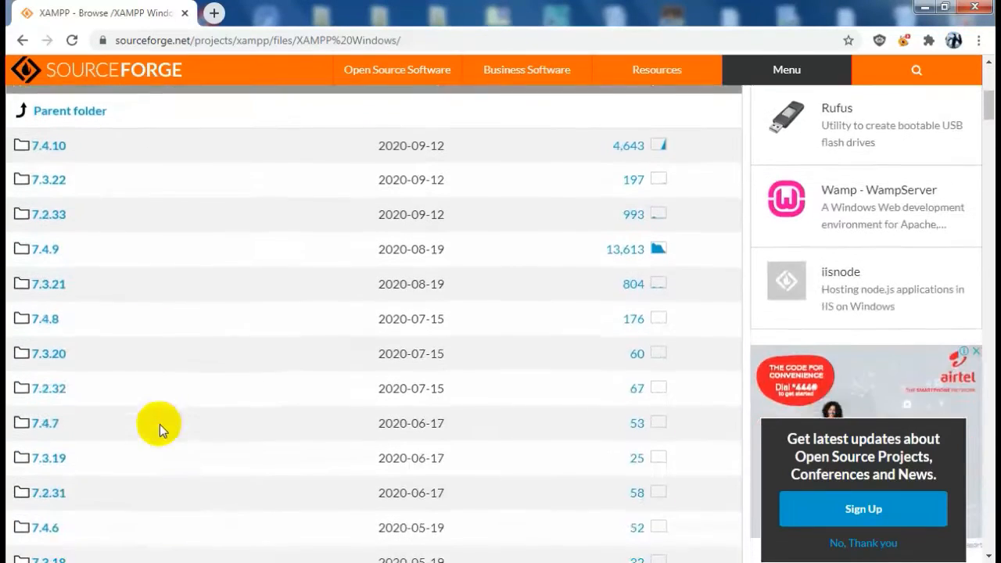
scroll(49, 252, down, 20)
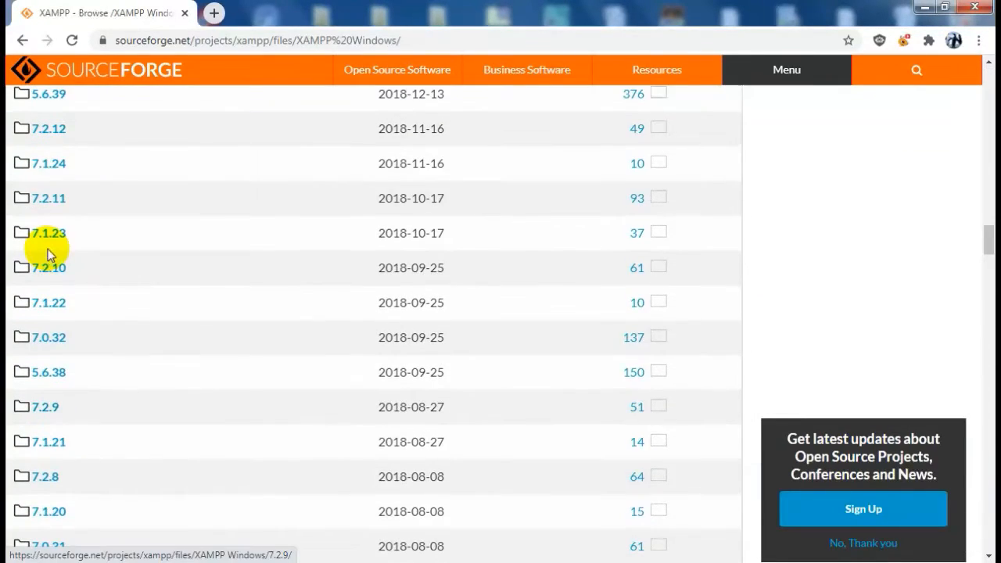
scroll(50, 248, up, 2)
scroll(49, 255, up, 1)
scroll(49, 252, up, 2)
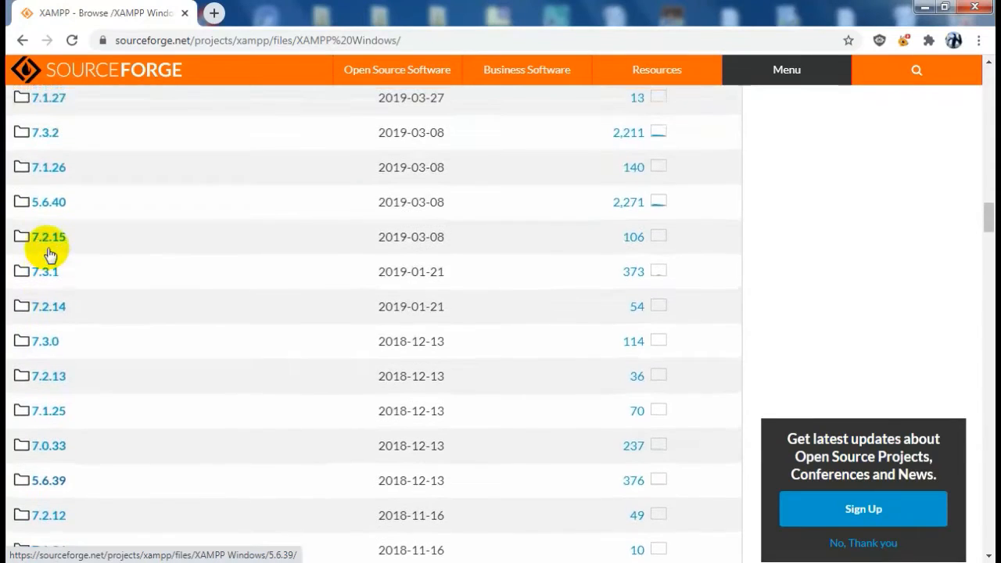
scroll(48, 252, up, 3)
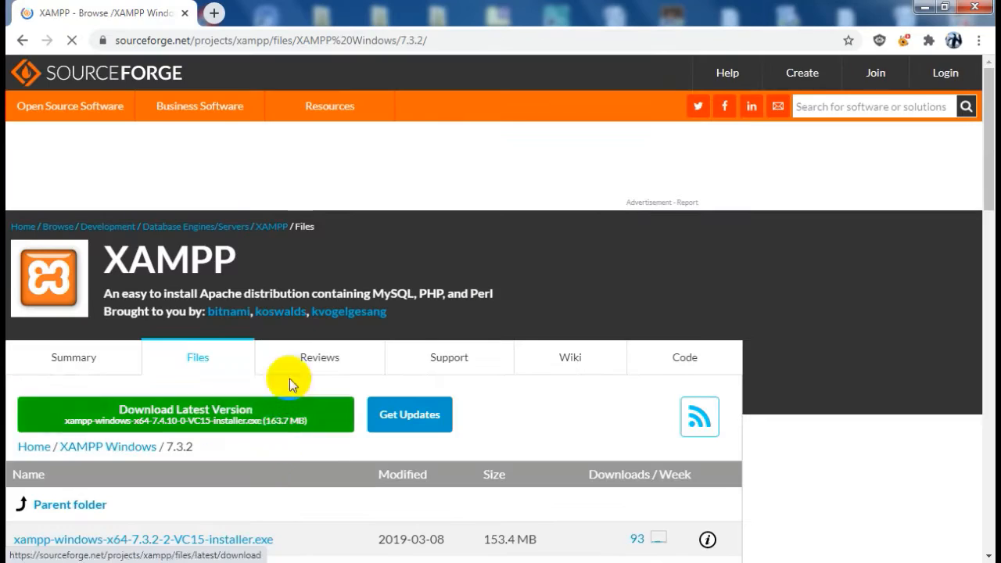
scroll(291, 376, down, 4)
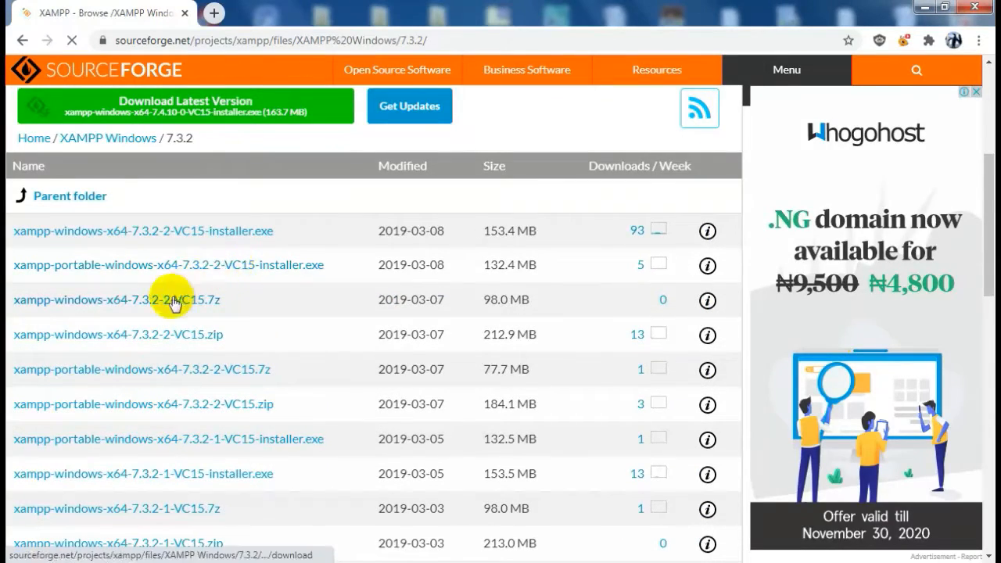
scroll(261, 362, down, 1)
scroll(260, 362, down, 6)
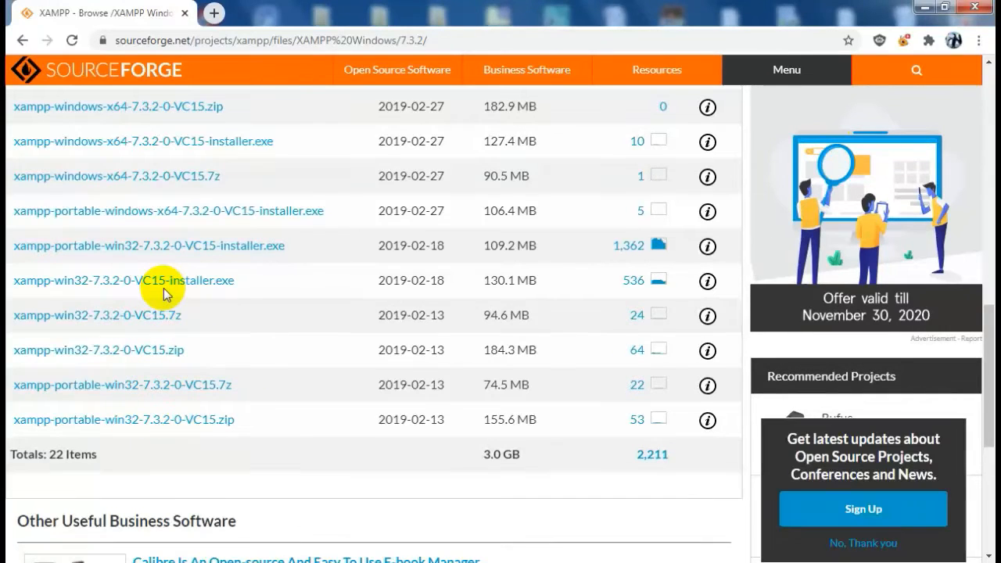
click(169, 286)
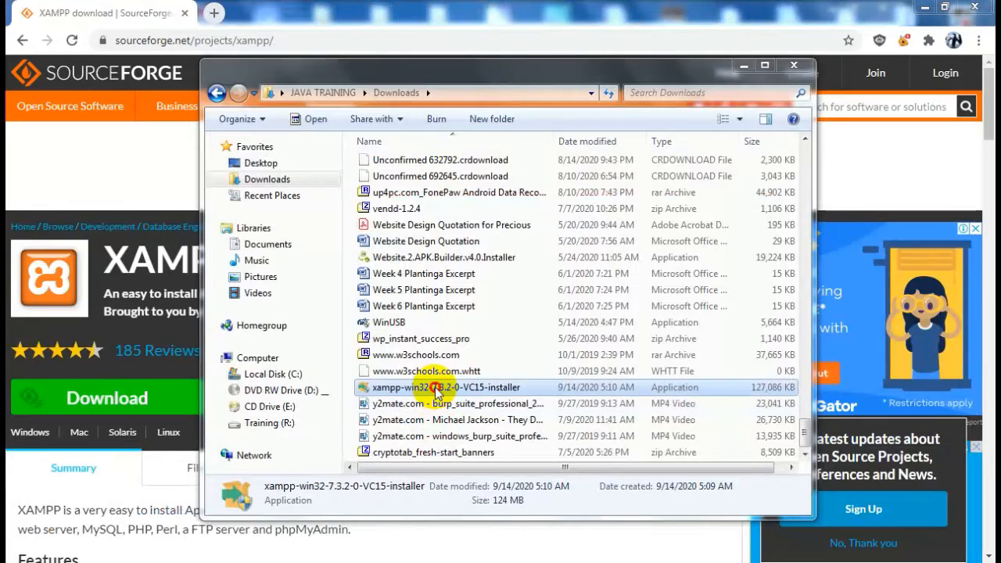
click(436, 393)
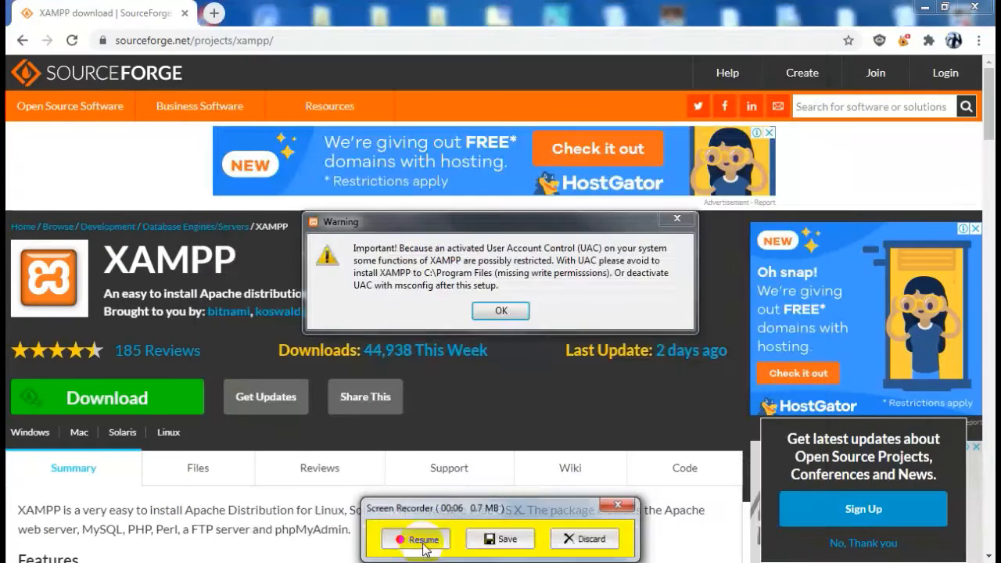
Acknowledge the UAC warning and install XAMPP with default components into C:\xampp
click(404, 478)
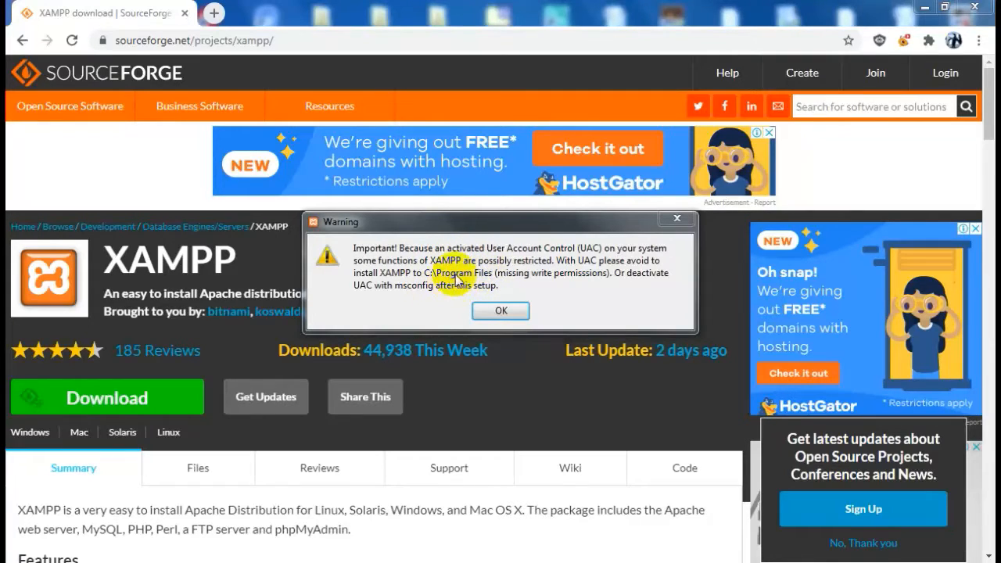
click(505, 311)
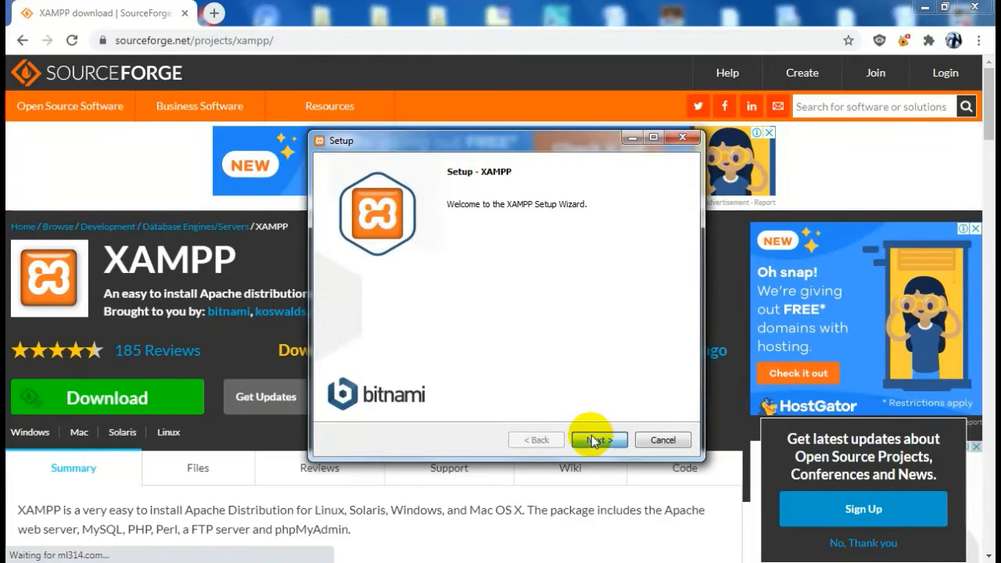
click(594, 439)
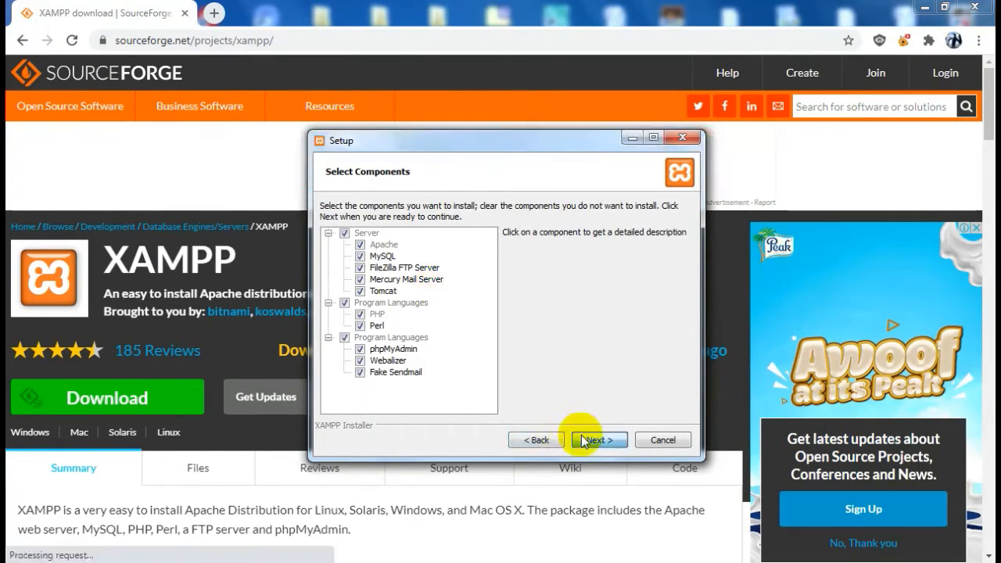
click(594, 439)
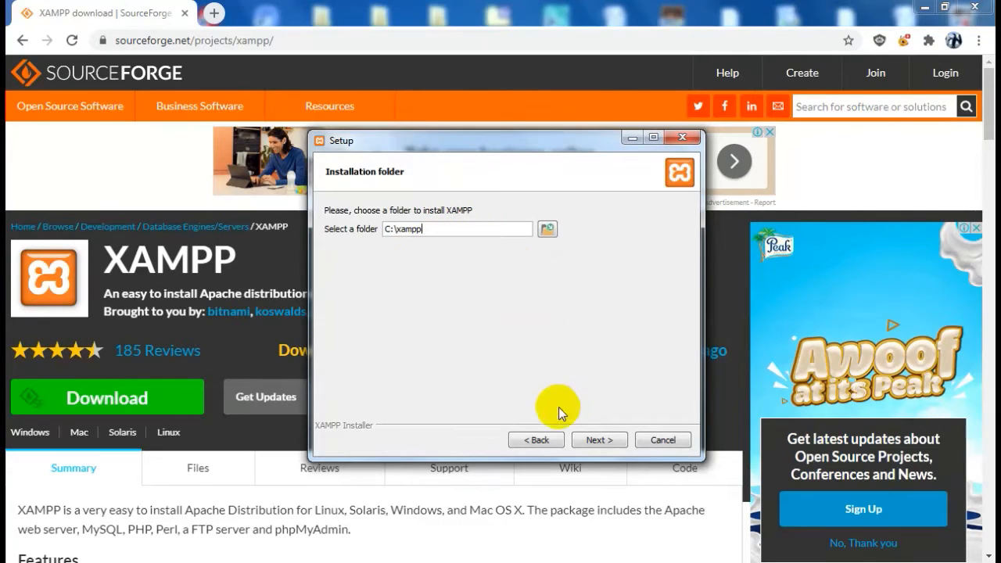
click(600, 441)
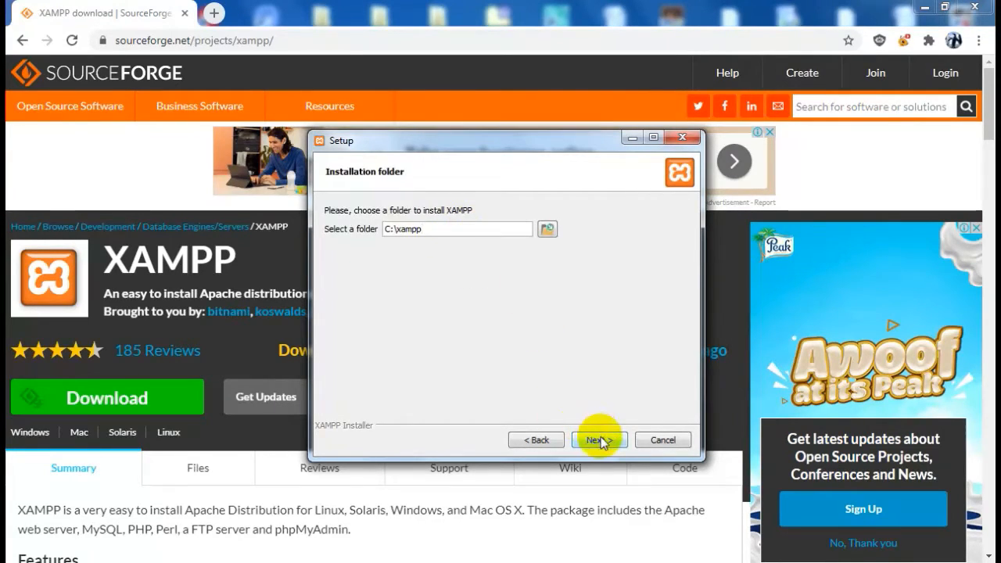
click(600, 441)
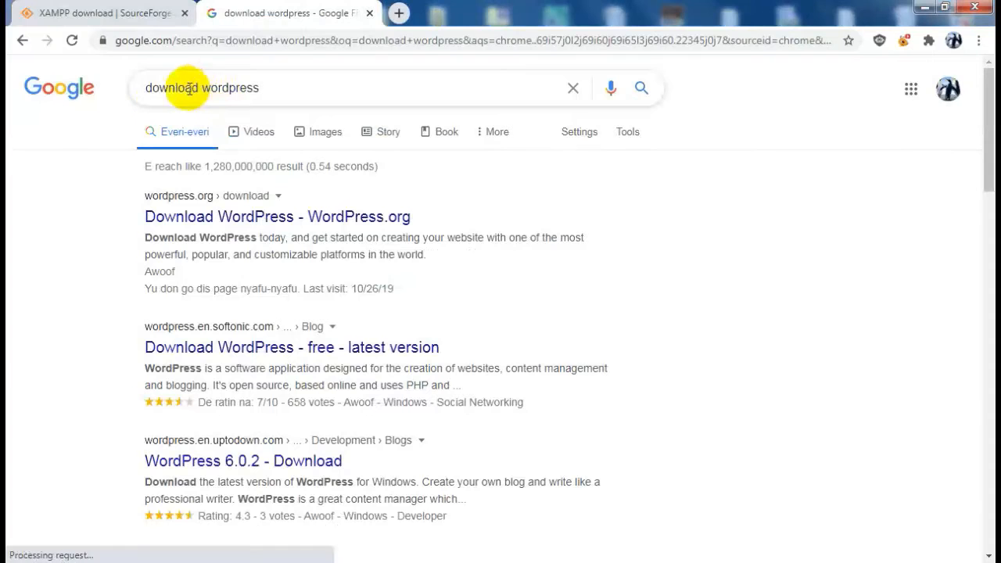
Download wordpress-5.5.1.zip from WordPress.org and allow Apache HTTP Server through the firewall
click(275, 220)
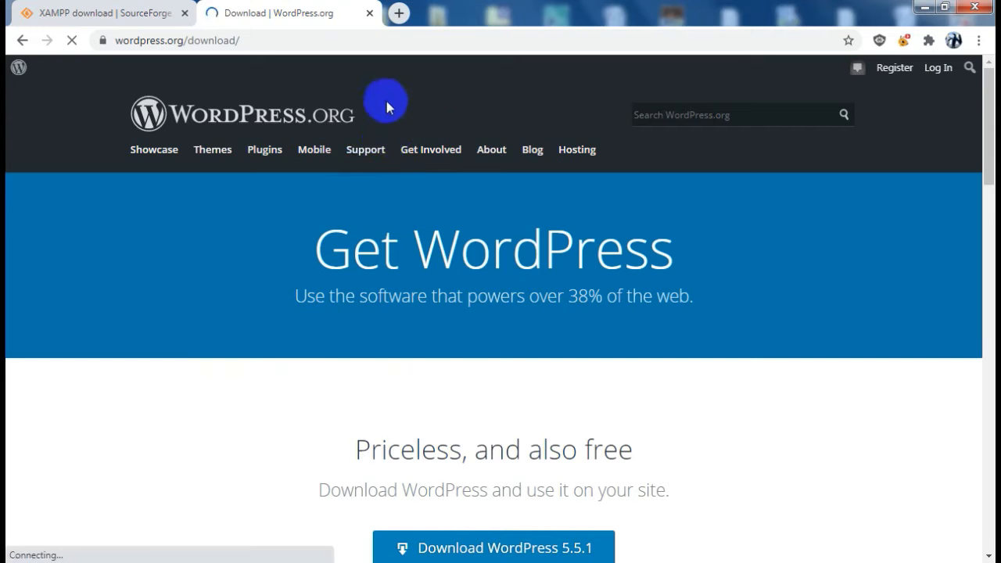
scroll(545, 199, down, 3)
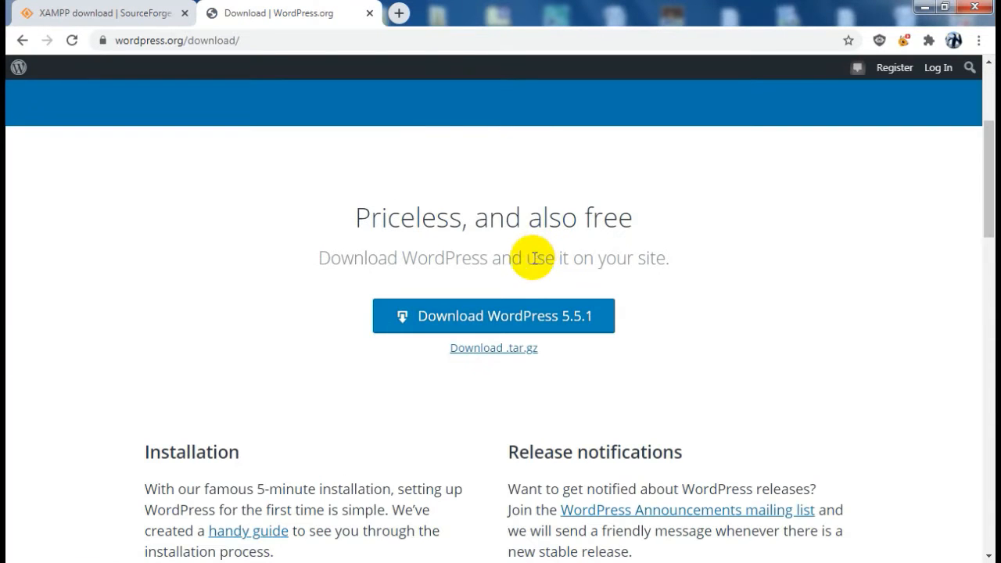
scroll(485, 274, up, 3)
scroll(517, 264, down, 3)
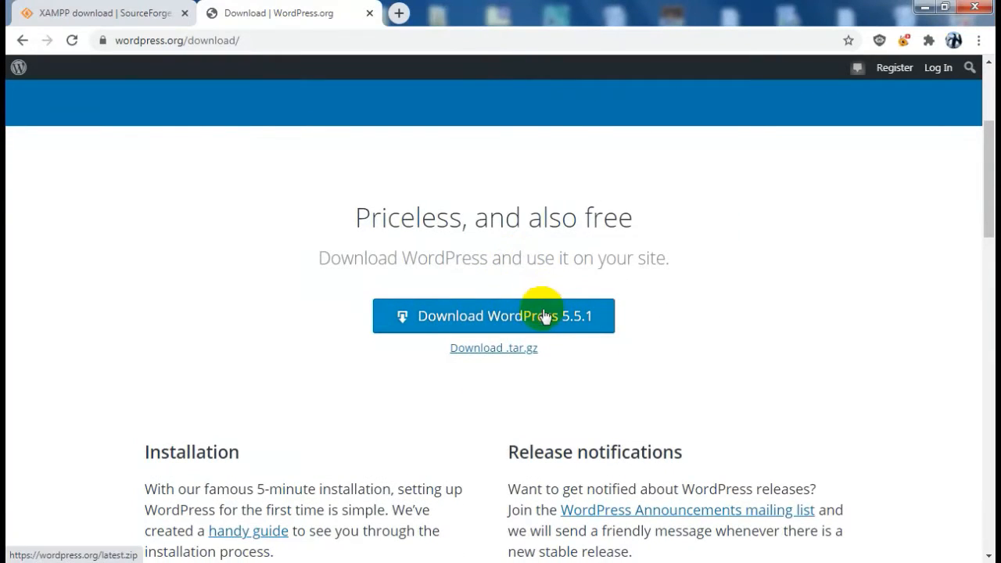
click(532, 321)
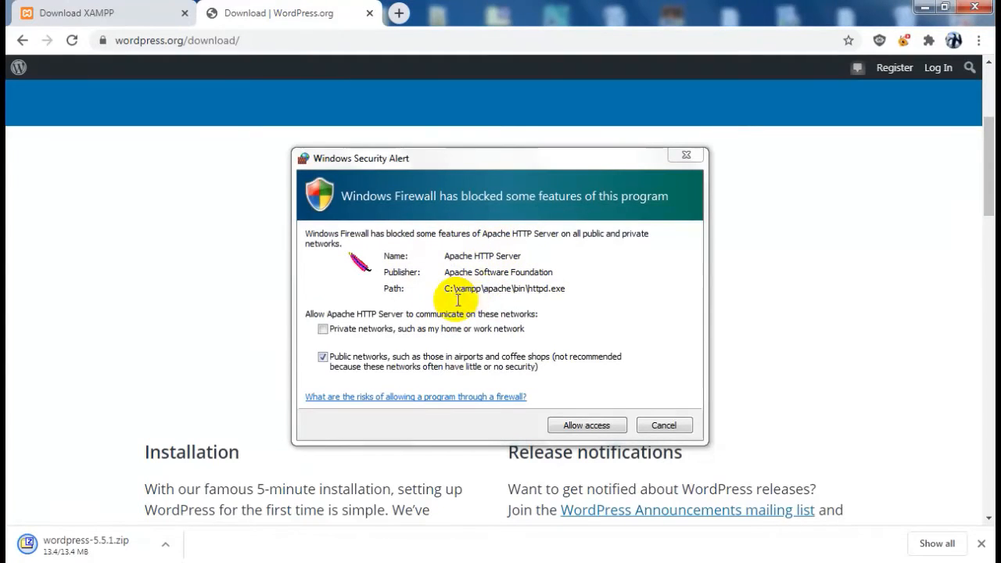
click(578, 425)
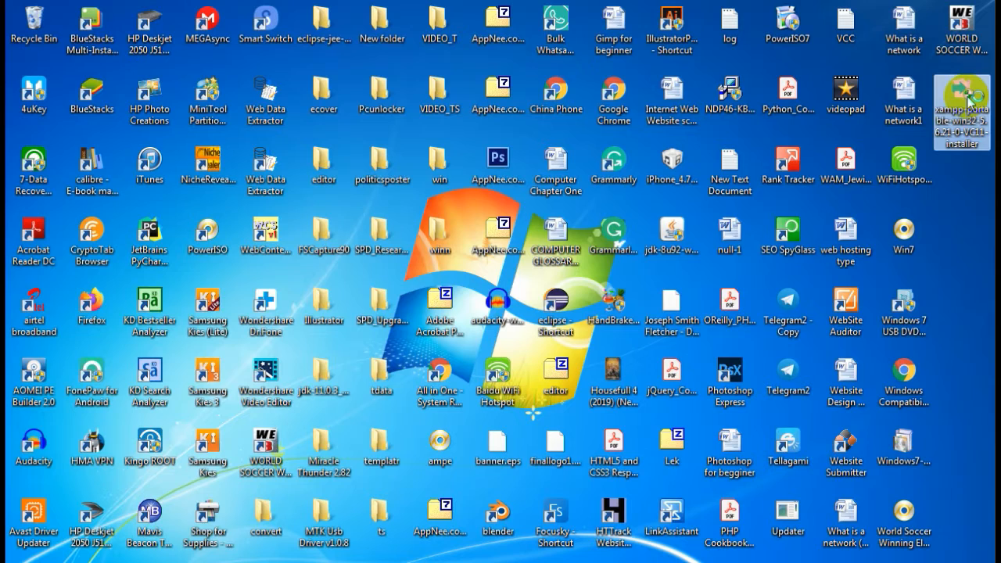
click(993, 342)
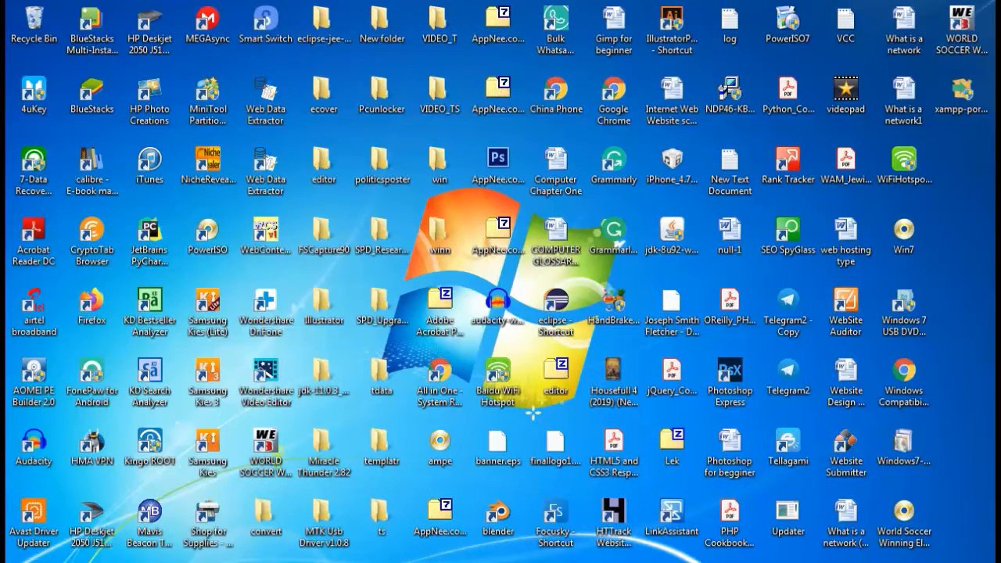
Start the servers from the tray's XAMPP Control Panel and open phpMyAdmin via Admin
click(842, 562)
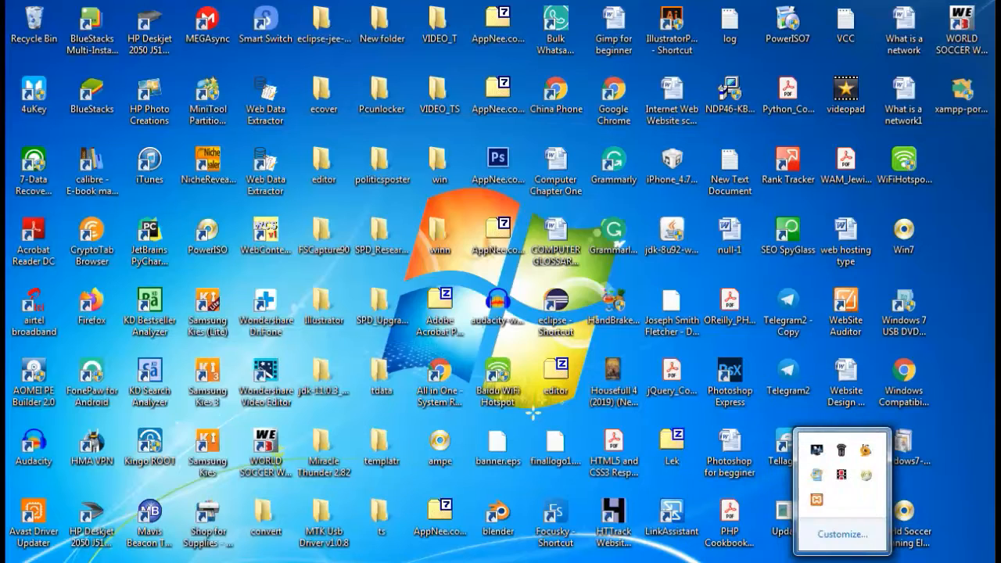
click(817, 505)
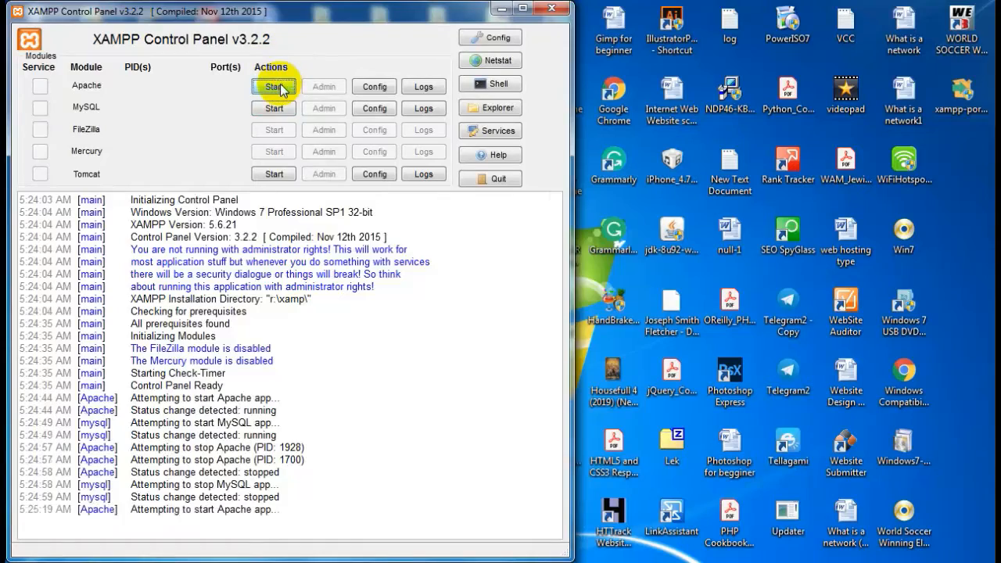
click(276, 109)
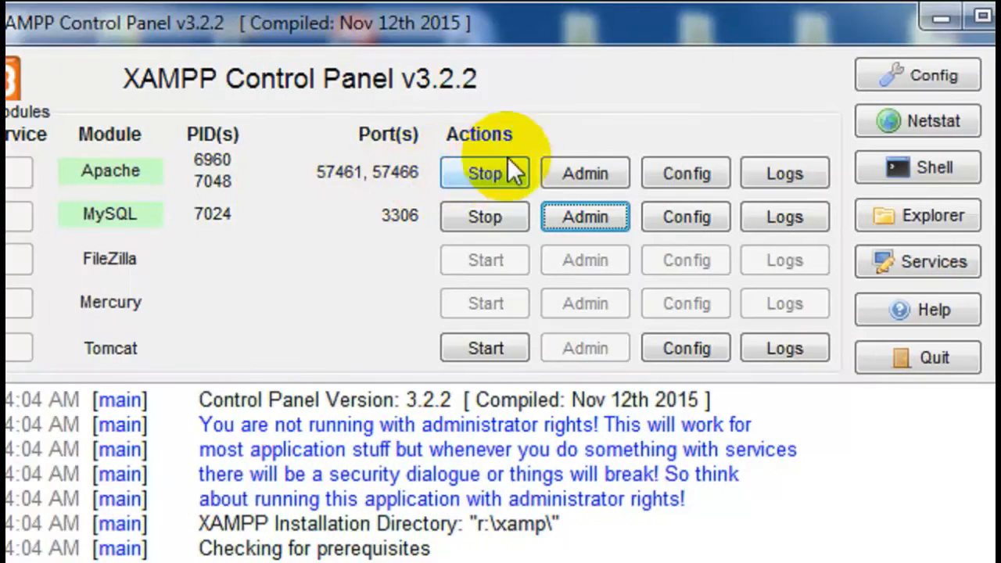
click(585, 219)
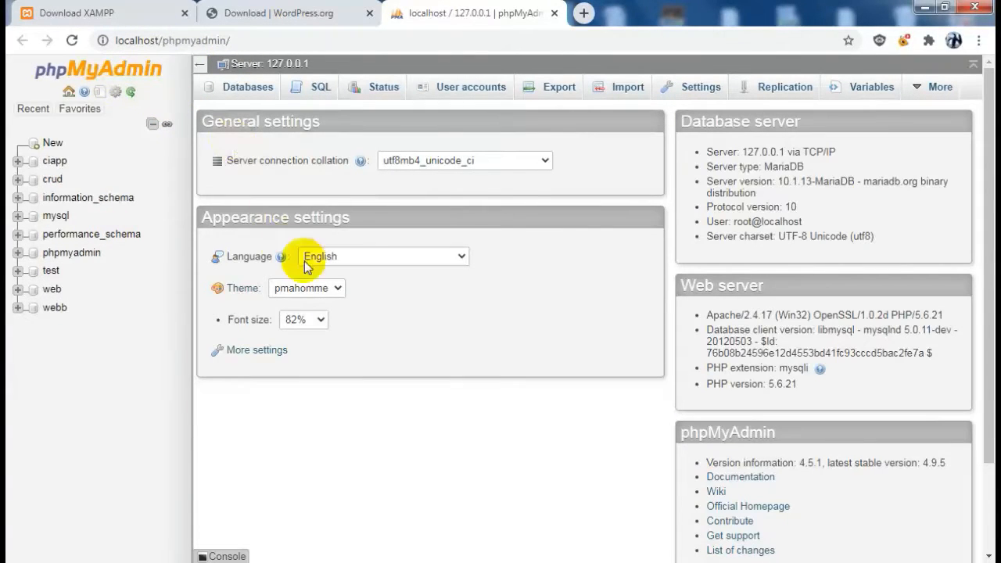
Open the Add user account form from User accounts
click(247, 89)
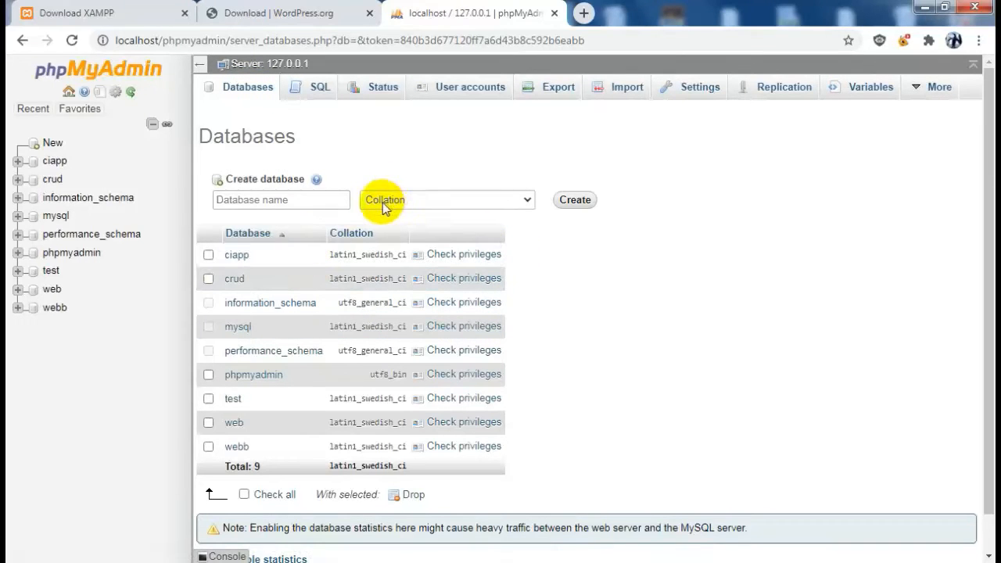
click(477, 91)
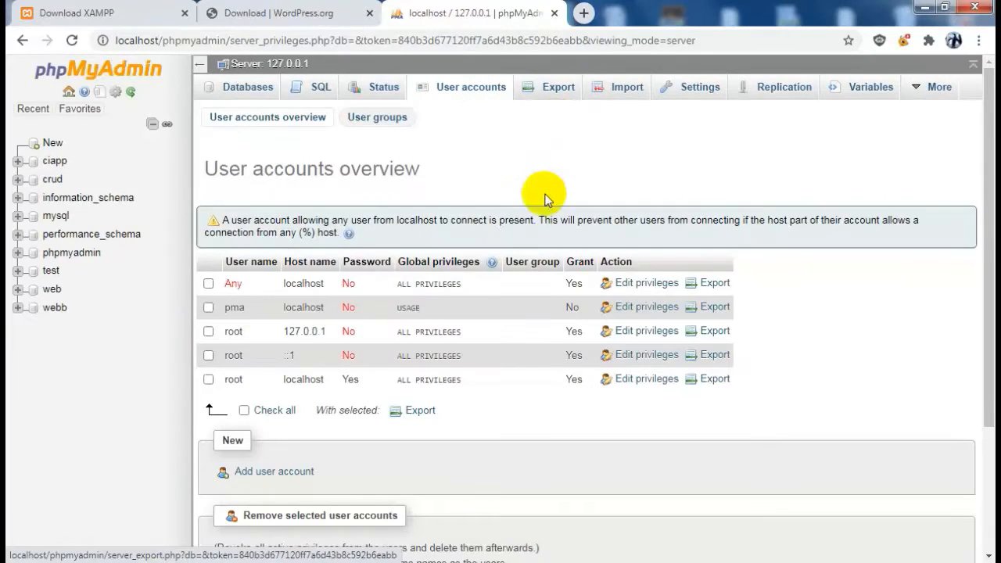
scroll(472, 283, down, 2)
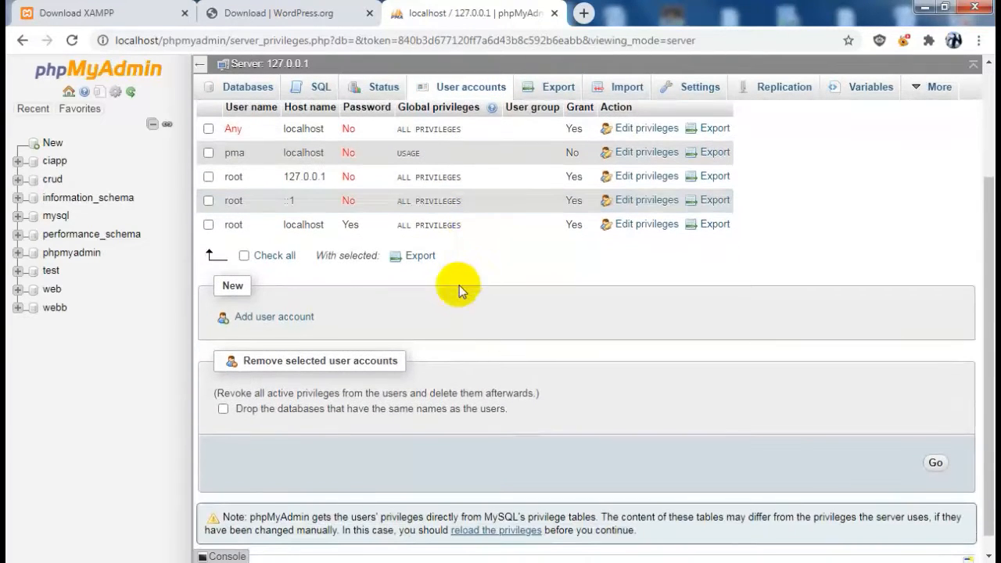
click(287, 318)
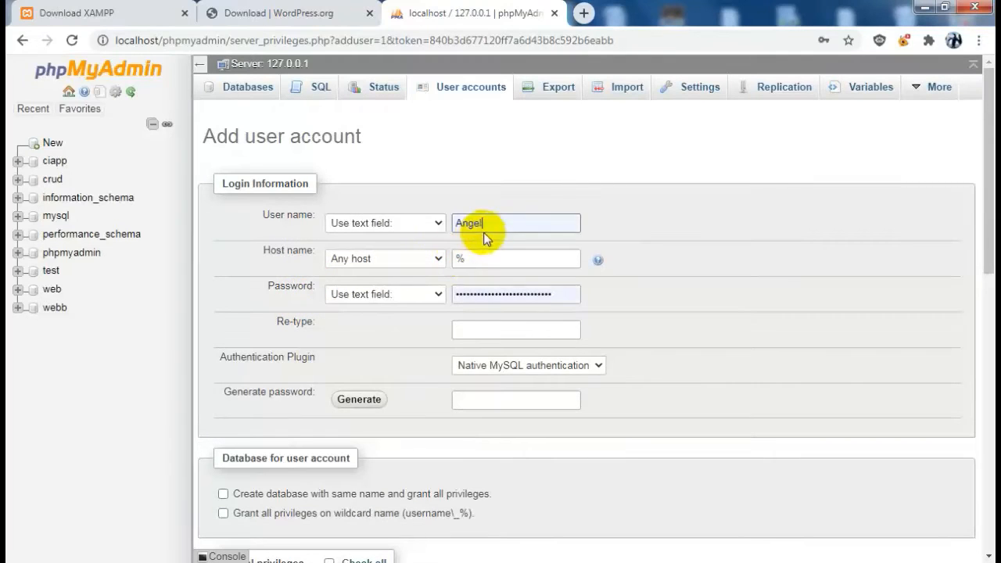
Enter user name admin, type the account password, and restrict the host to Local
double_click(461, 224)
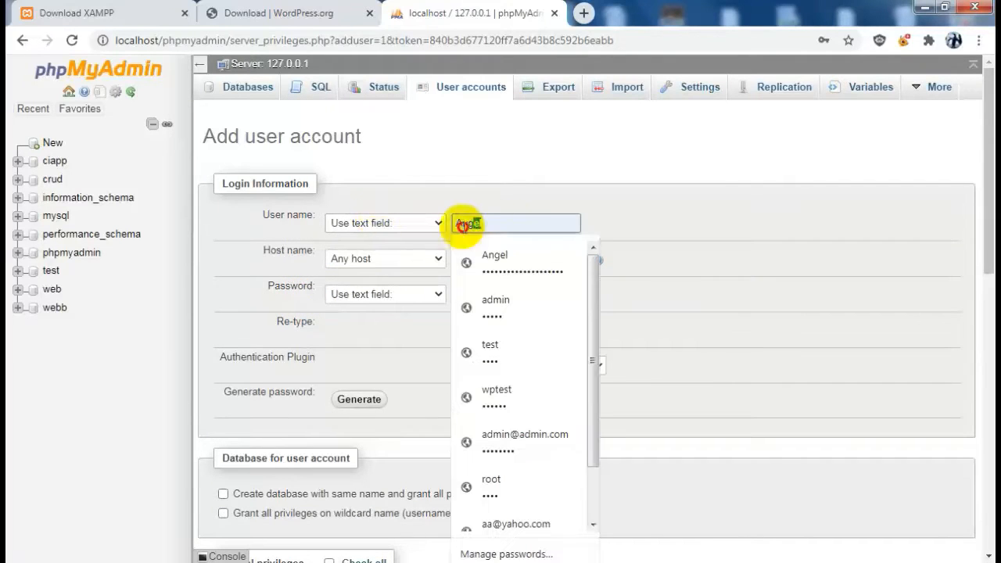
text(admin)
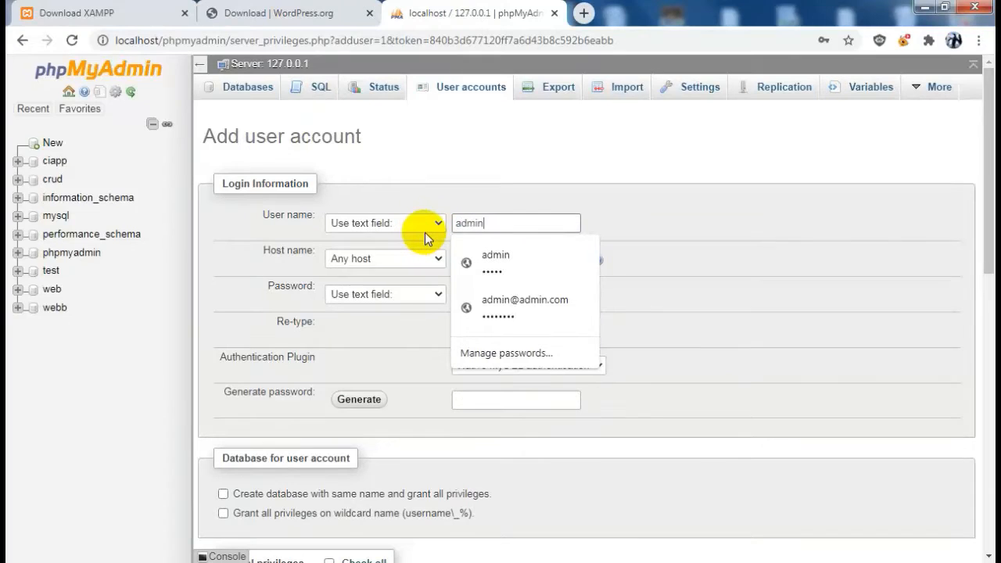
click(497, 261)
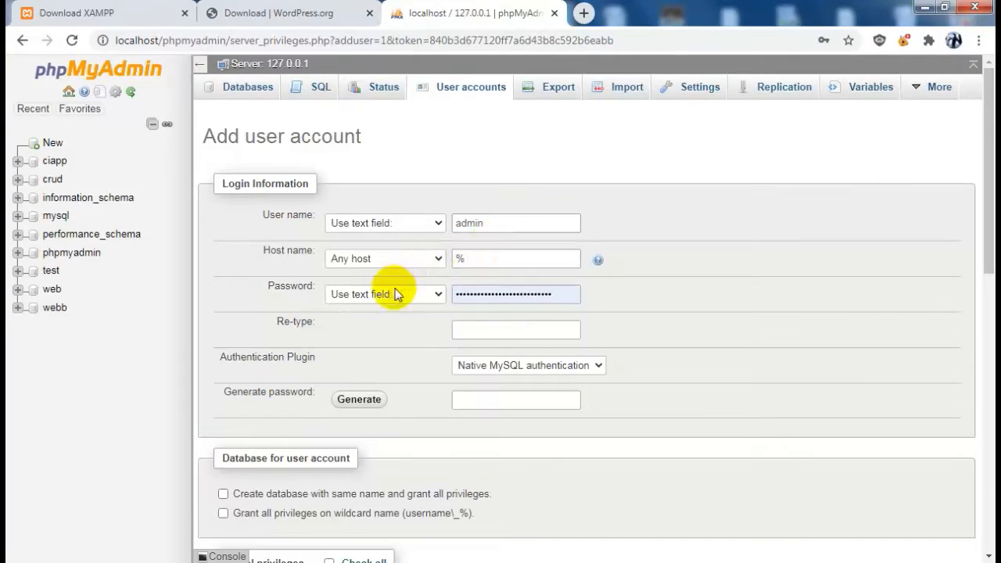
drag(567, 294, 423, 298)
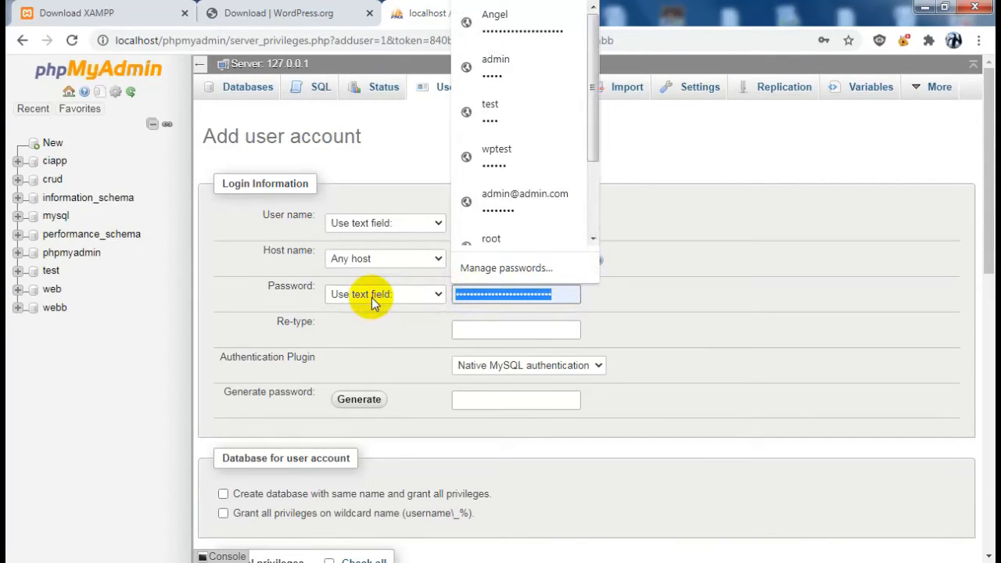
text(admin)
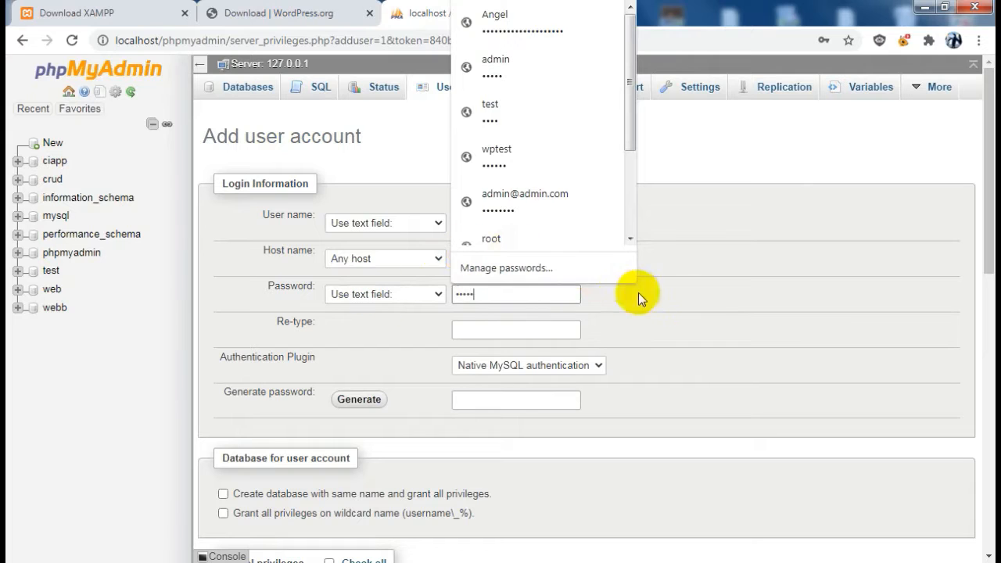
click(652, 333)
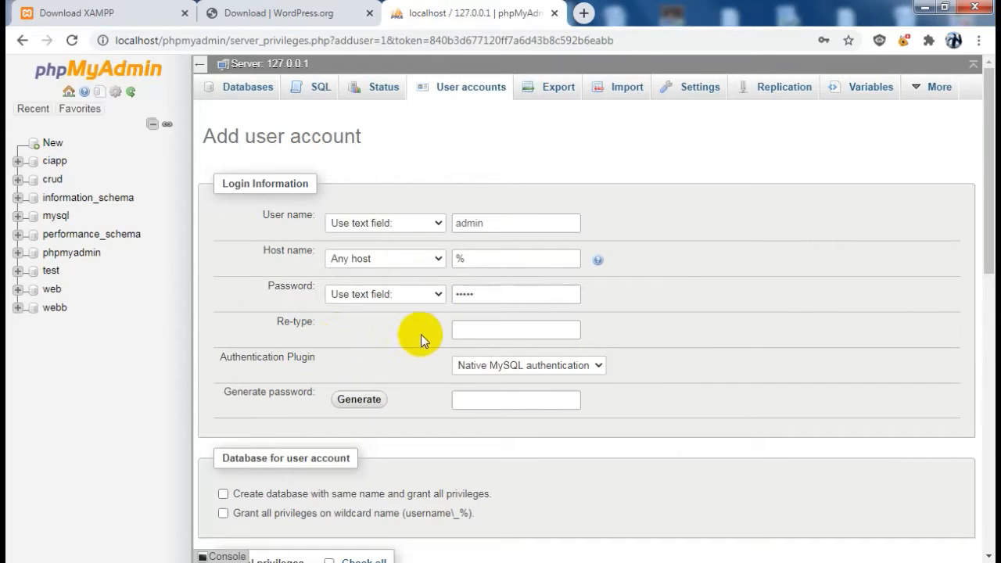
click(401, 259)
click(391, 288)
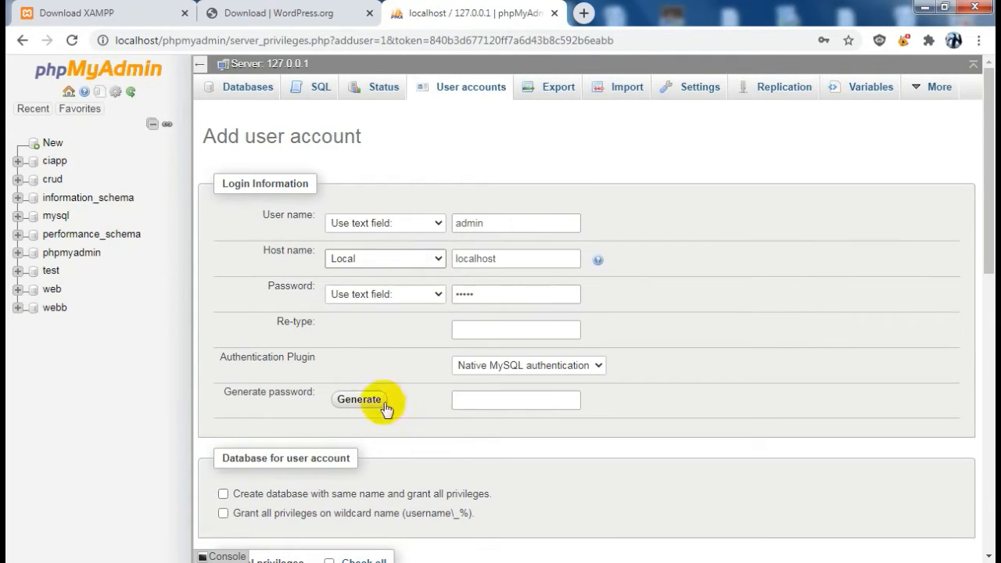
Check all global privileges, re-type the password, and submit the new account
scroll(386, 408, down, 2)
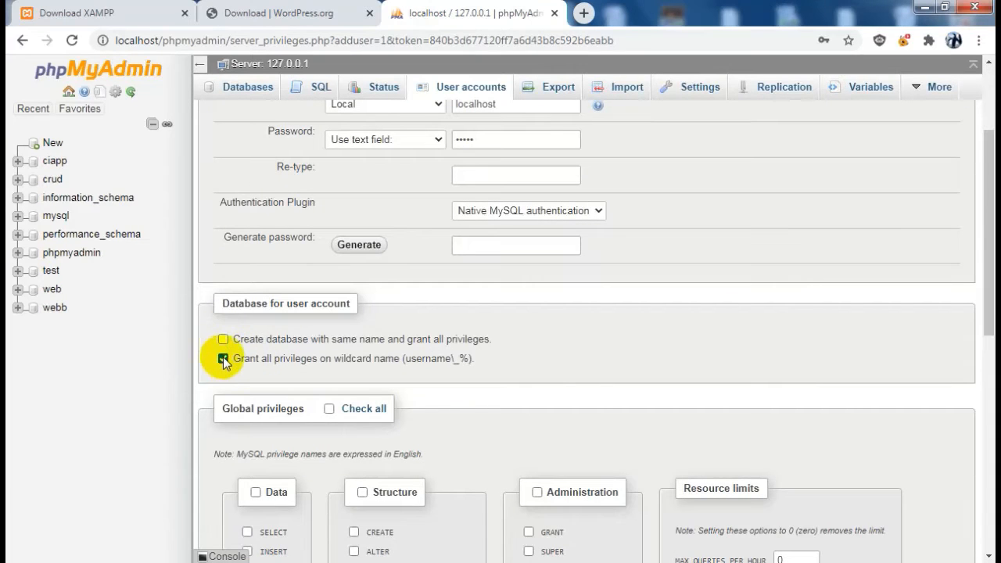
scroll(476, 340, down, 2)
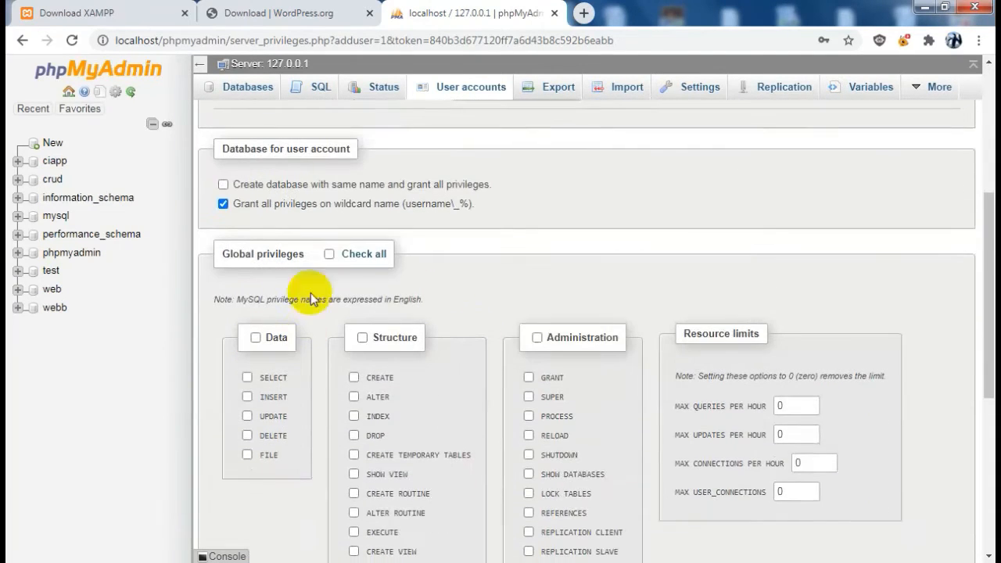
click(335, 253)
scroll(418, 330, down, 4)
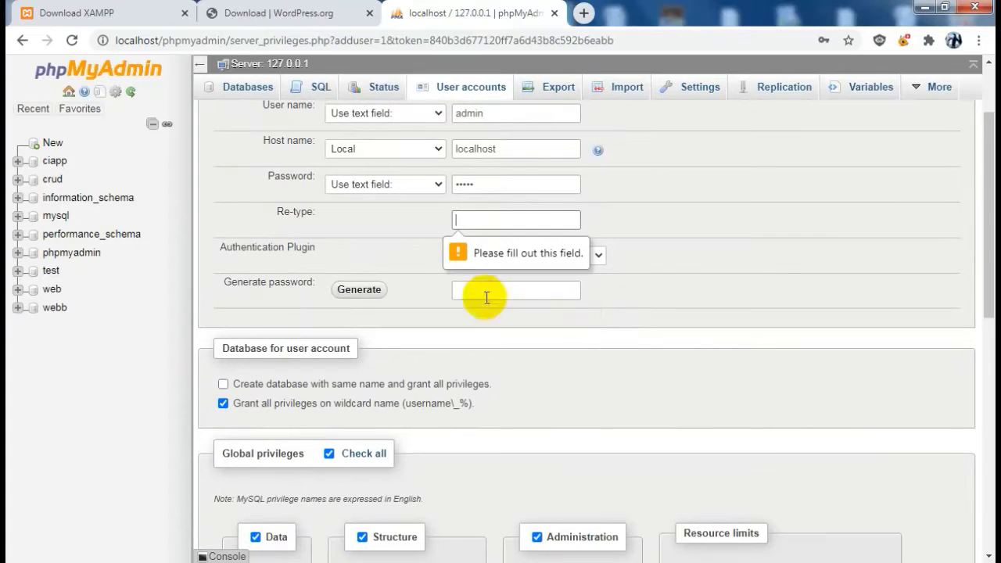
click(483, 220)
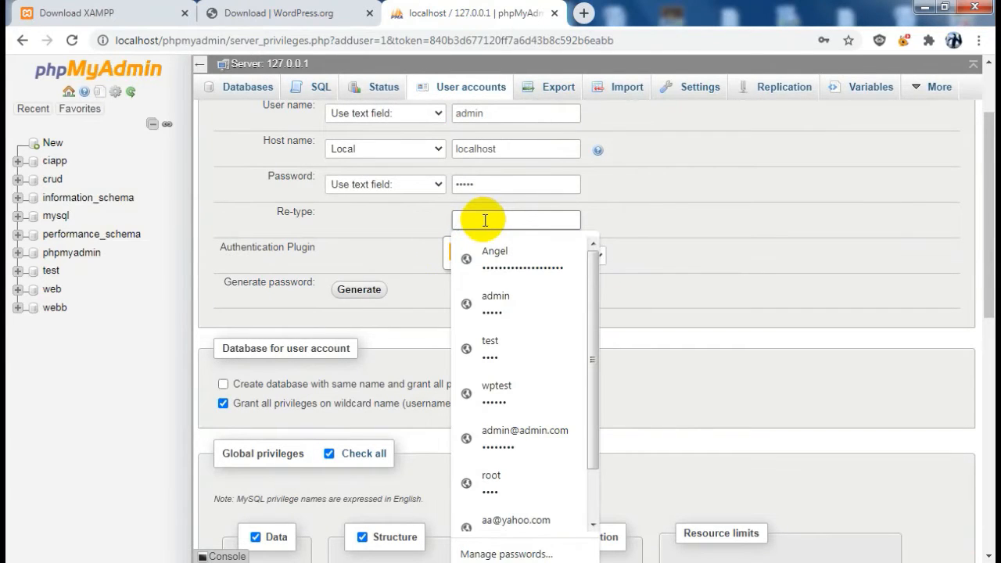
text(a)
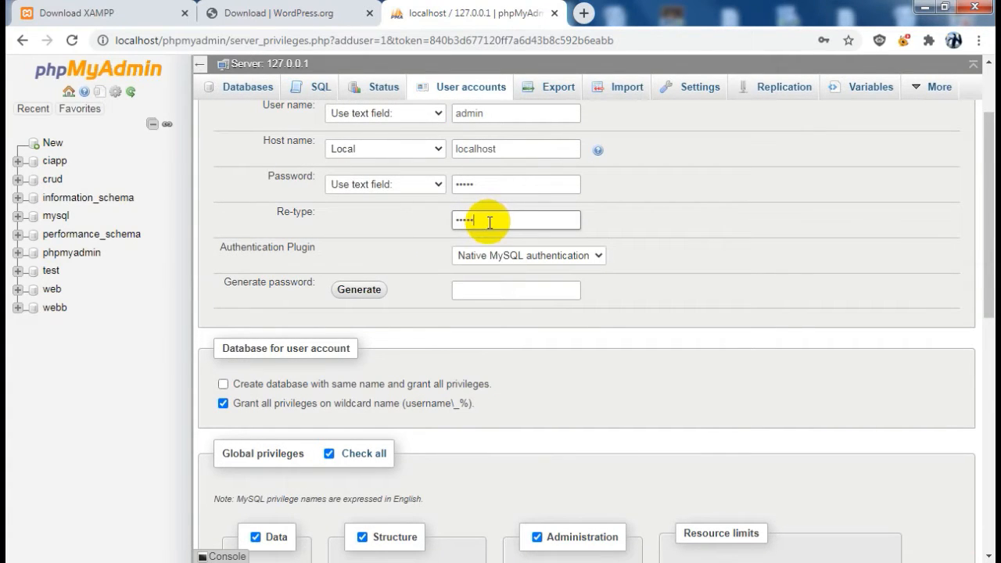
scroll(704, 375, down, 10)
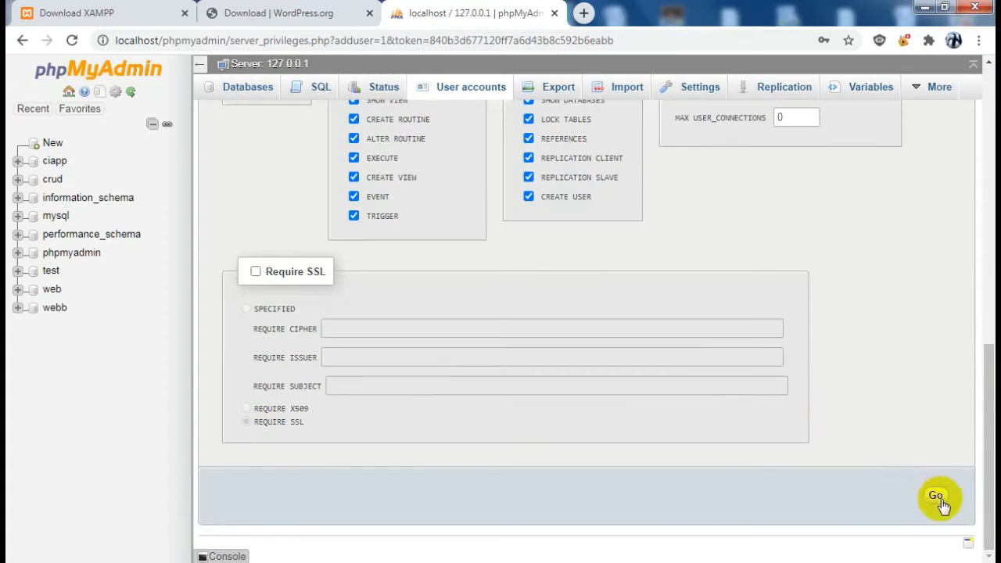
click(936, 494)
Verify admin is listed under User accounts, then create a database named wordpress
click(348, 207)
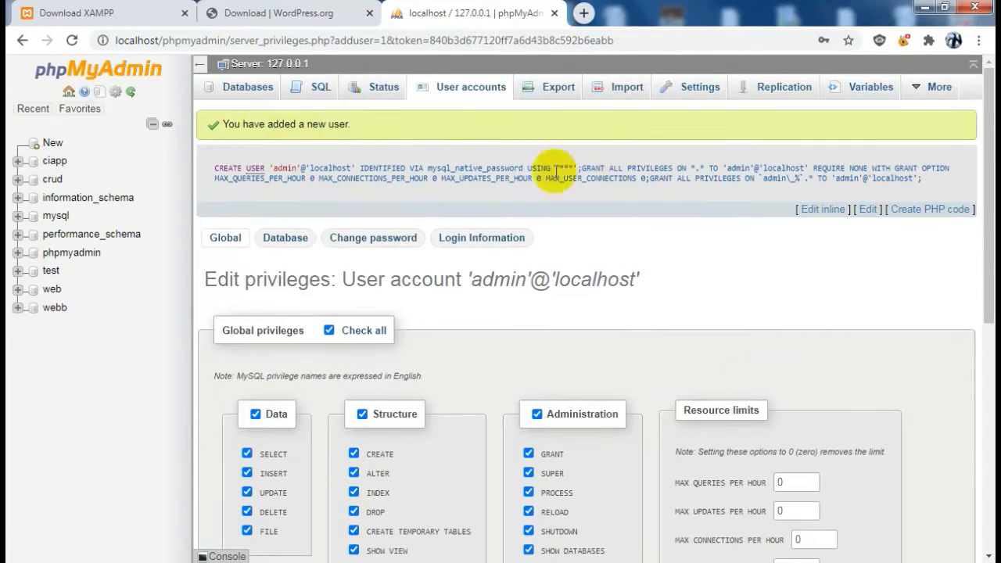
click(462, 90)
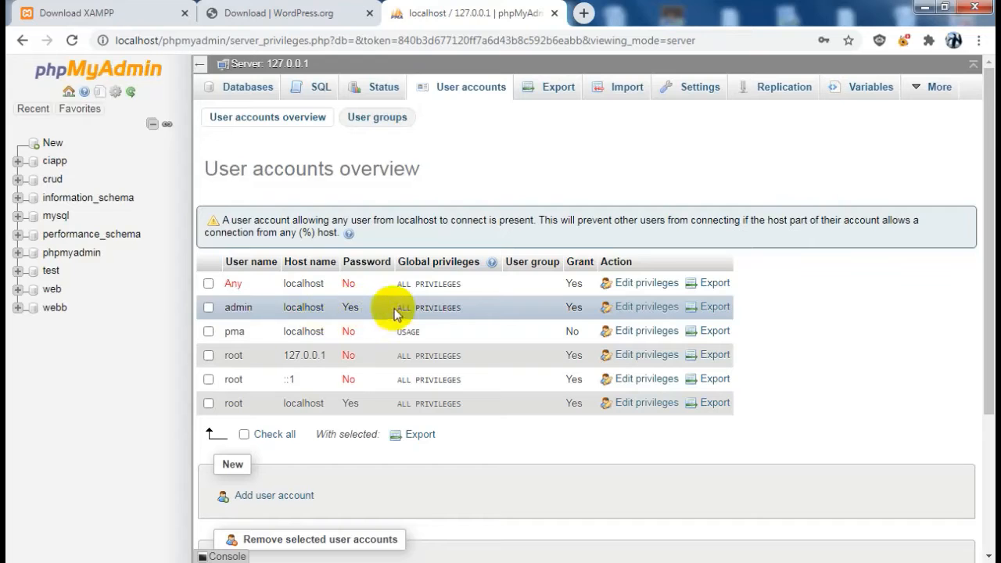
click(248, 91)
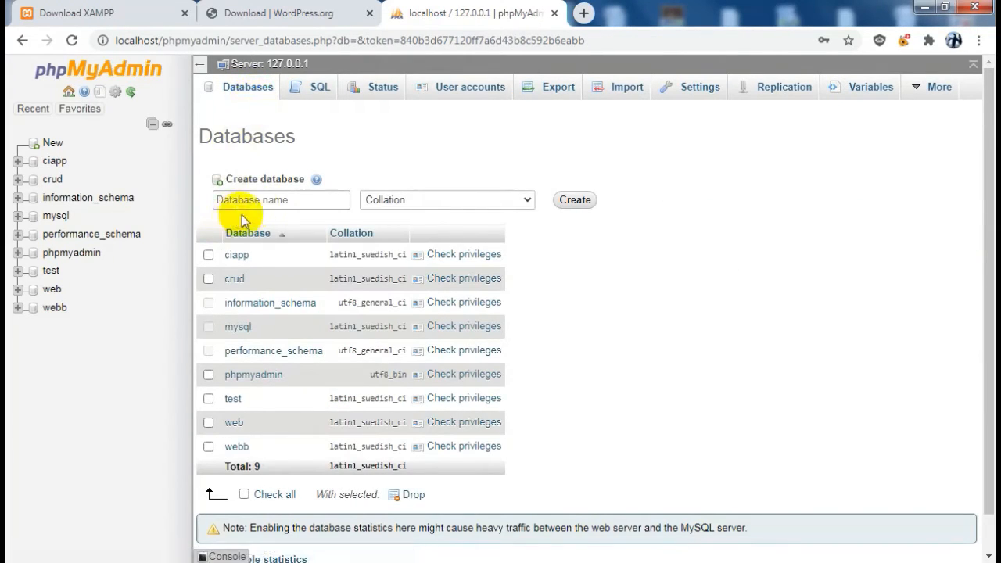
click(266, 201)
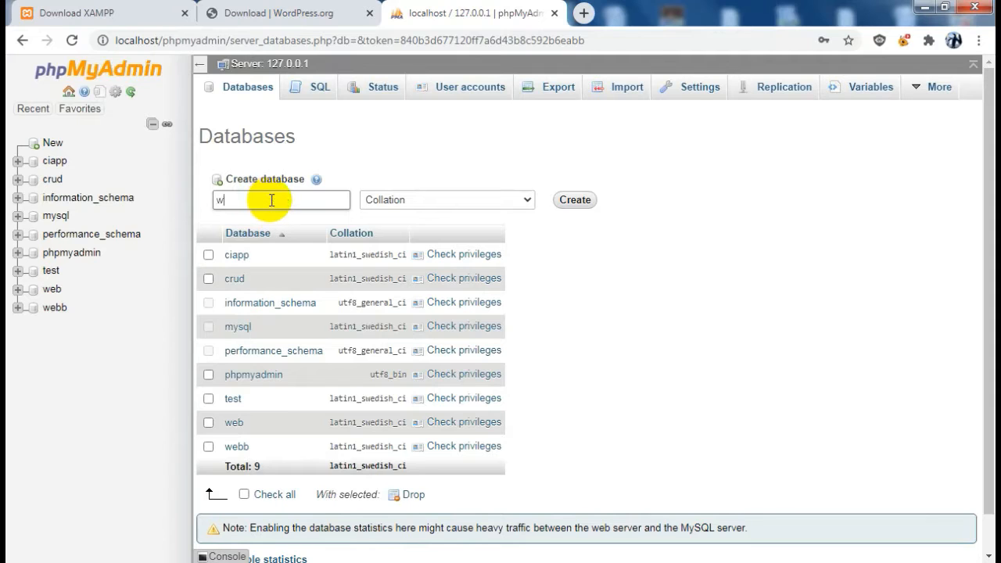
click(575, 199)
click(645, 249)
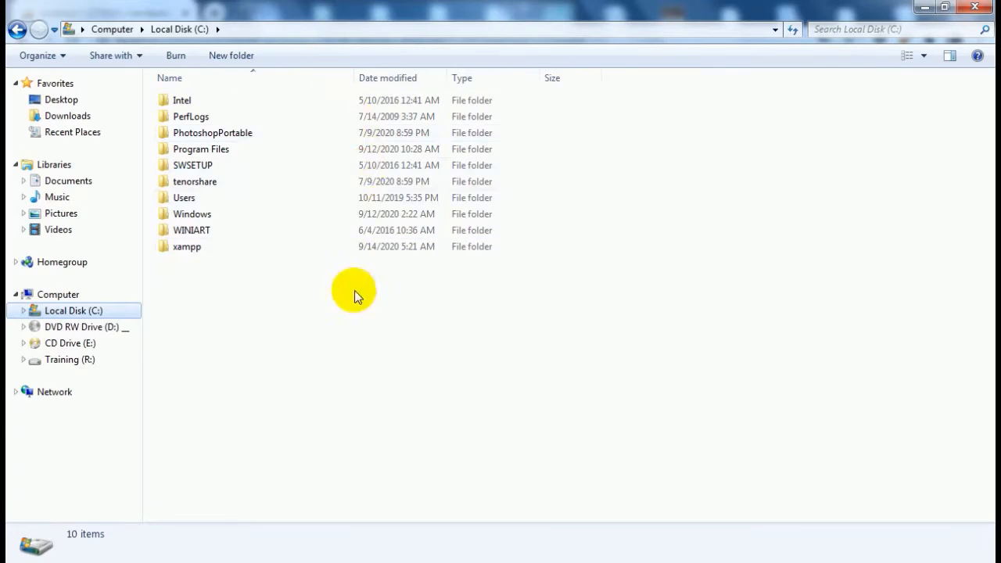
Open C:\xampp\htdocs, then switch back to wordpress-5.5.1.zip in 7-Zip
double_click(261, 250)
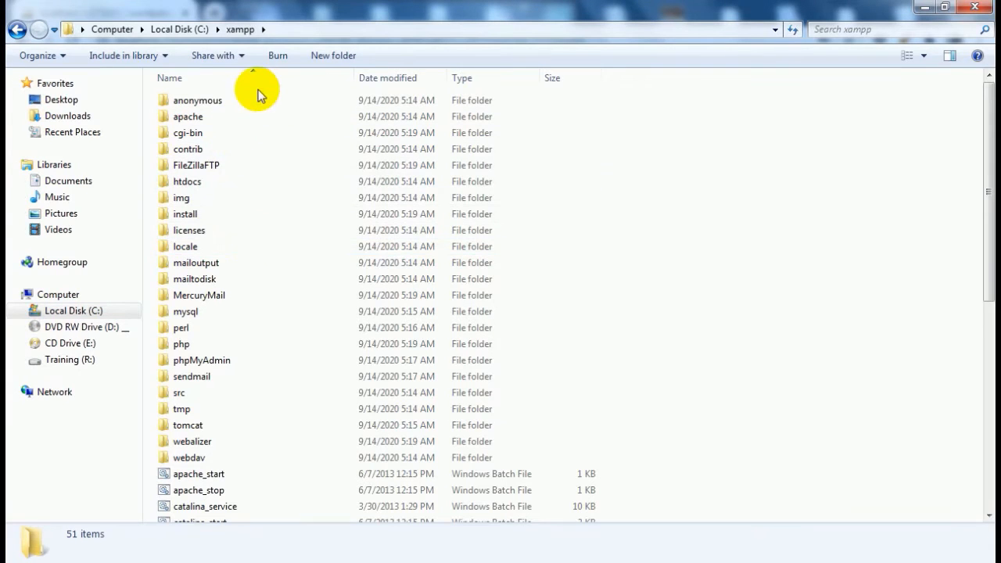
double_click(205, 184)
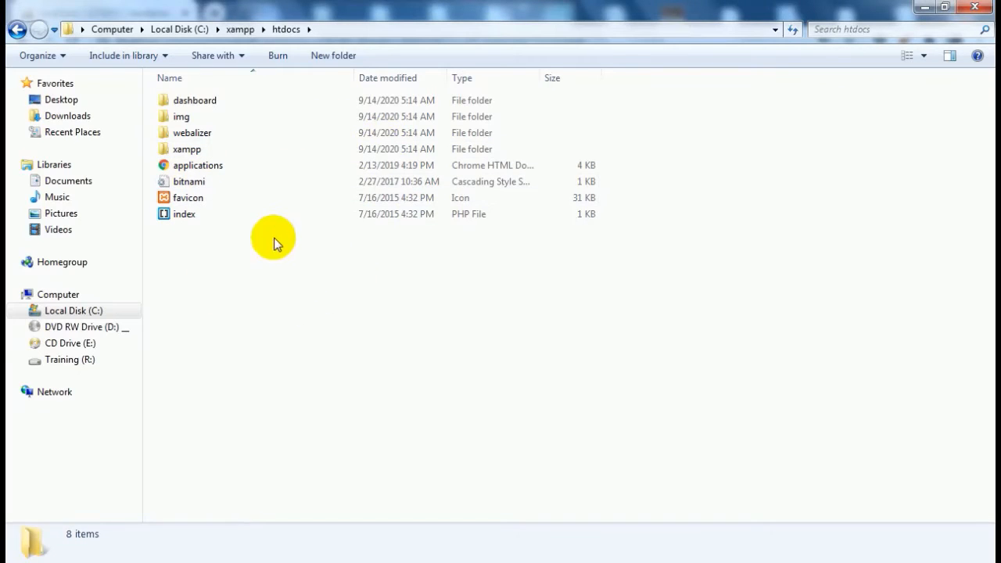
key(alt+Tab)
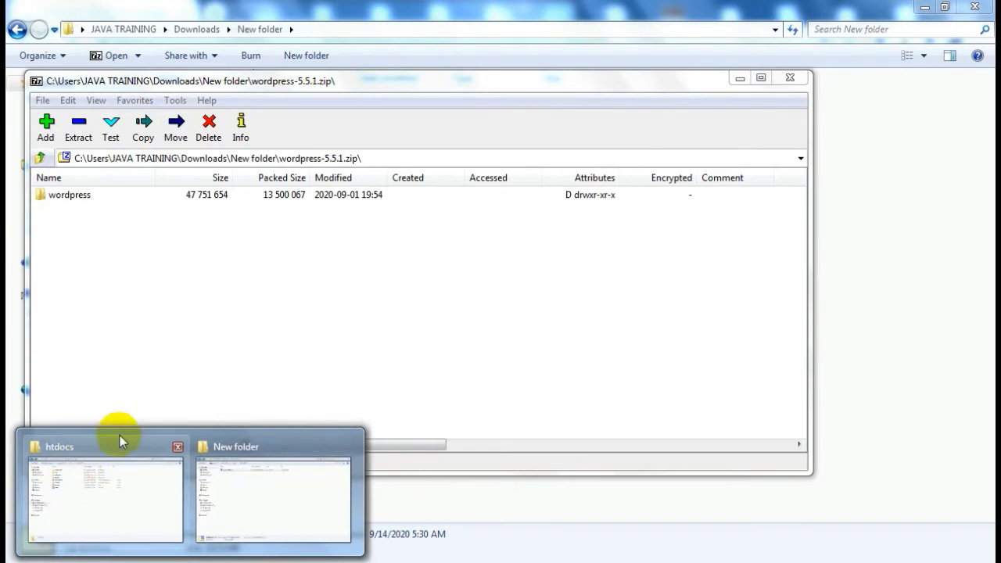
Start extracting the wordpress folder and clear the default destination path
click(106, 483)
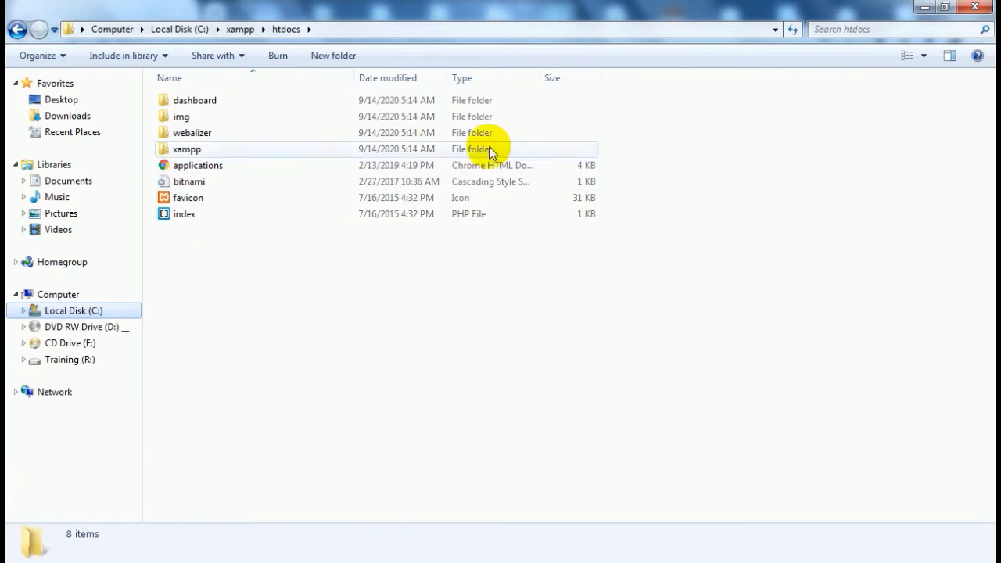
click(923, 7)
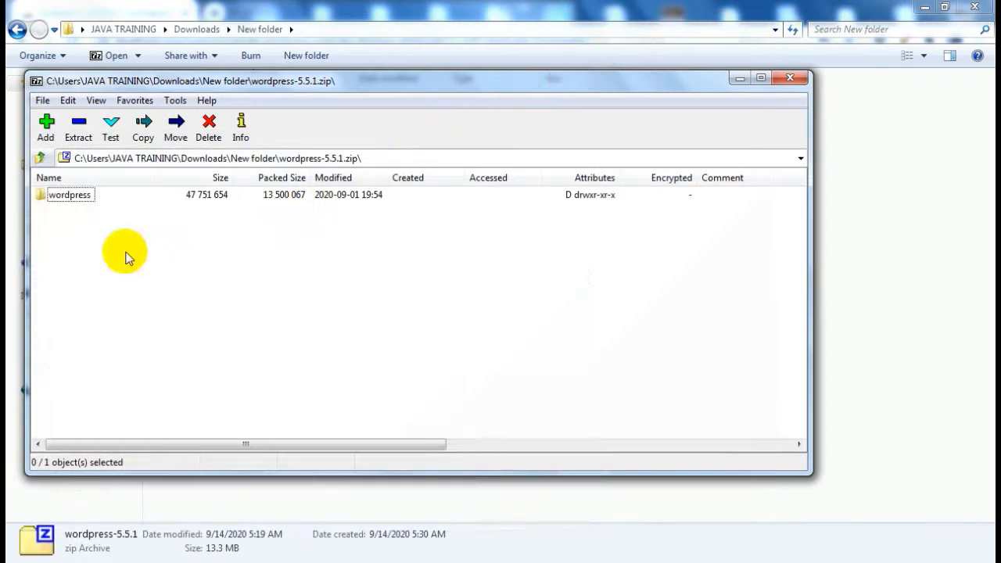
click(78, 138)
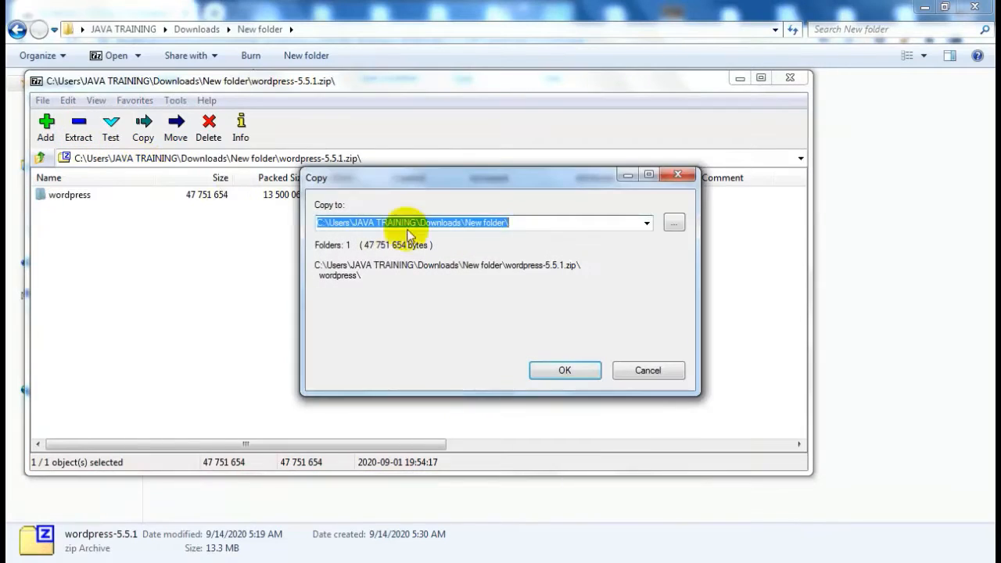
key(BackSpace)
click(674, 223)
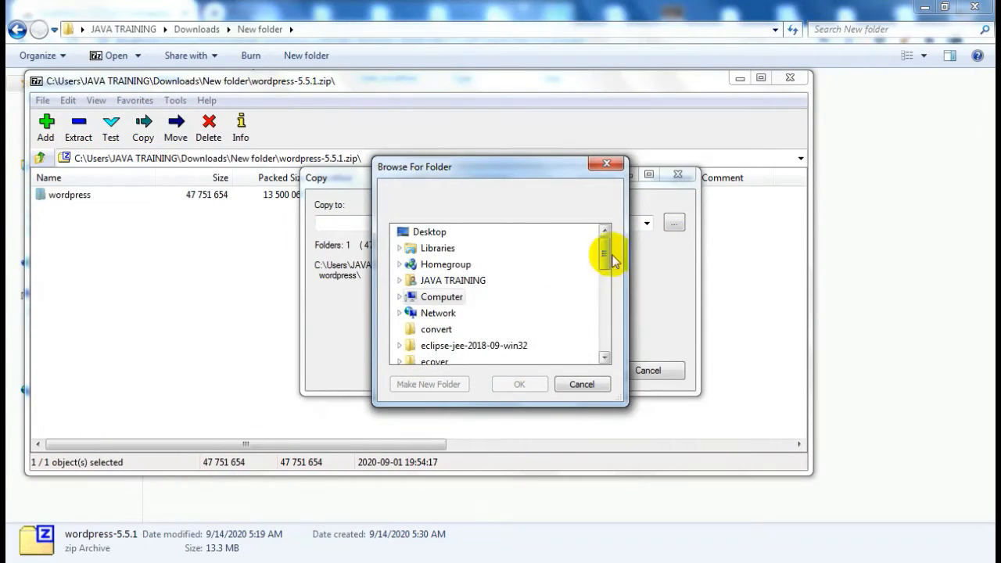
Browse to C:\xampp\htdocs as the destination and extract the wordpress folder there
click(401, 298)
drag(603, 245, 605, 264)
click(426, 262)
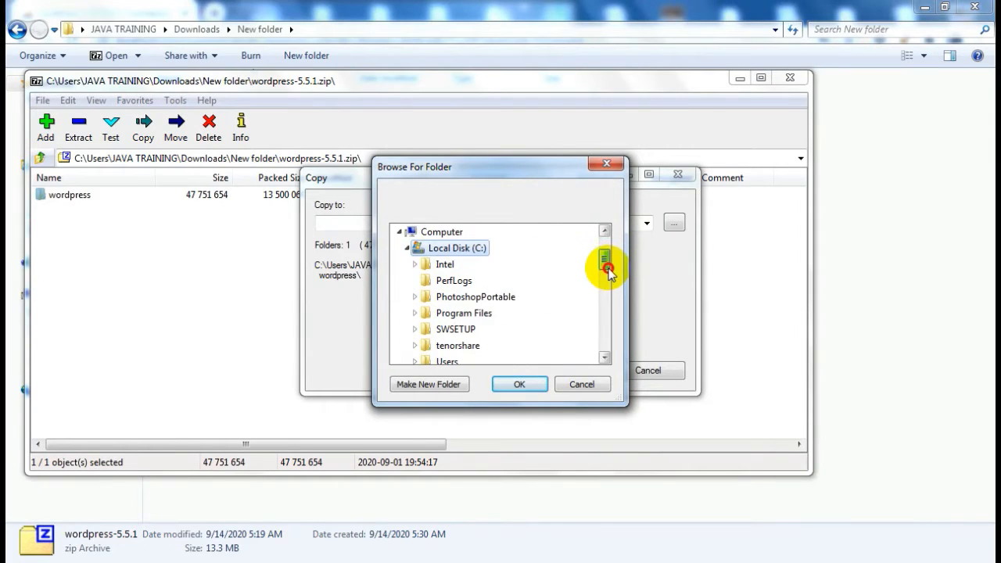
click(604, 357)
click(602, 358)
click(602, 358)
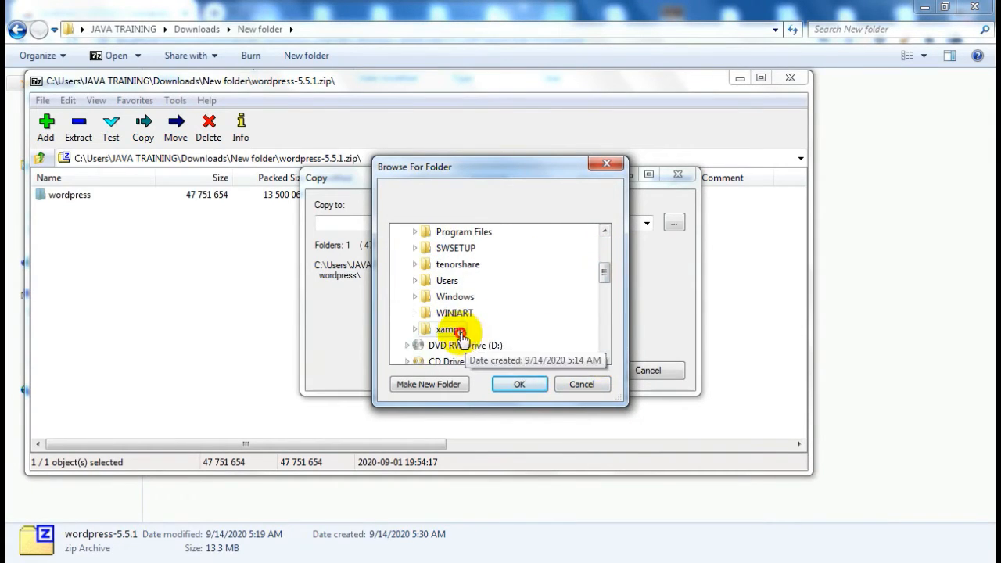
click(450, 328)
click(605, 358)
click(605, 358)
click(606, 357)
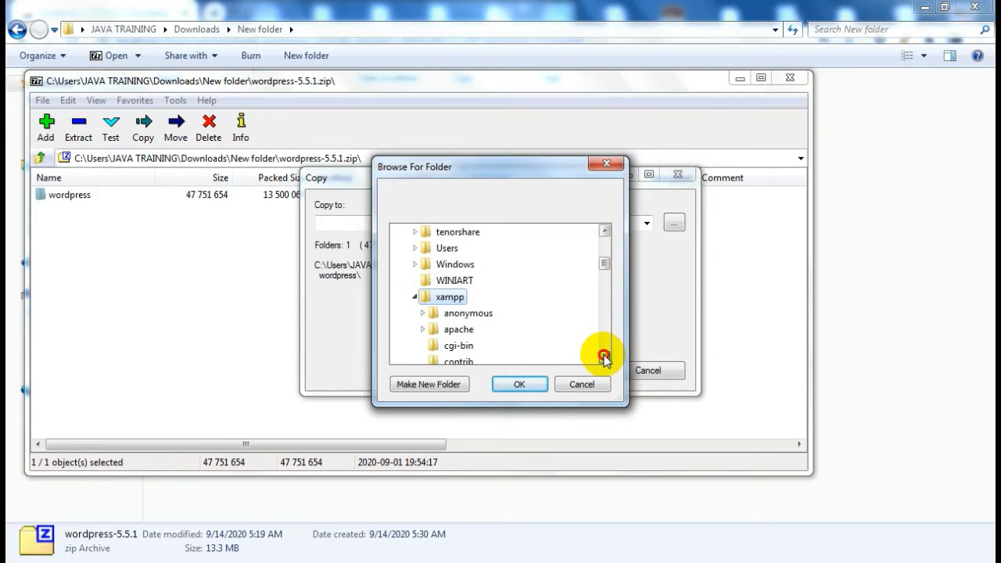
click(605, 358)
click(606, 358)
click(606, 357)
click(604, 358)
click(603, 357)
click(459, 315)
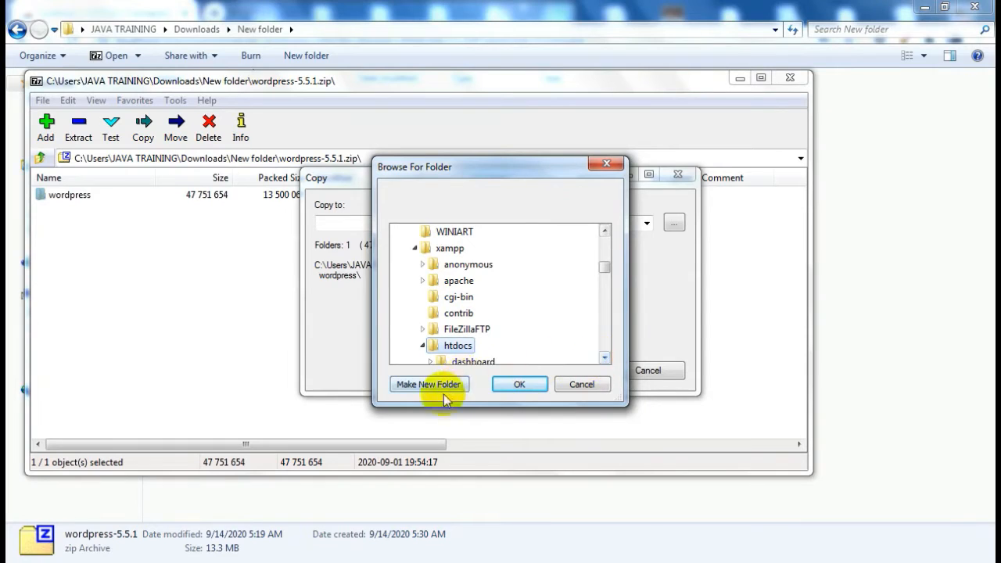
click(518, 383)
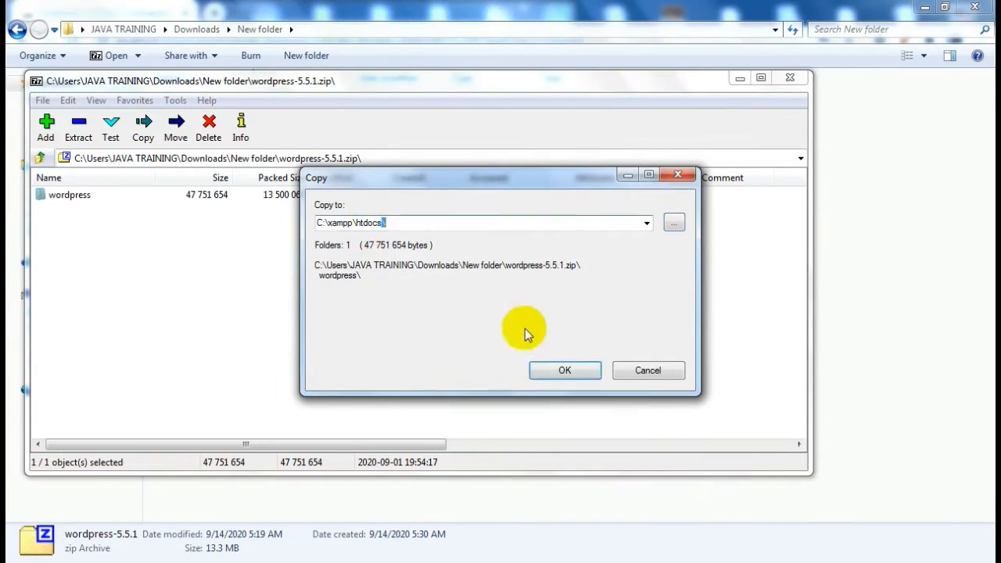
click(567, 371)
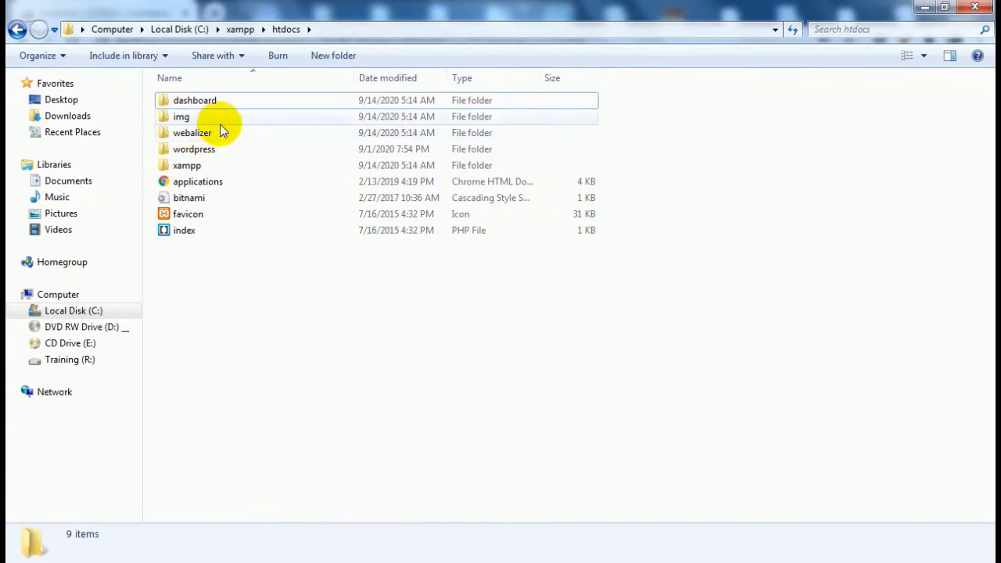
Rename the wordpress folder in htdocs to wp
right_click(204, 150)
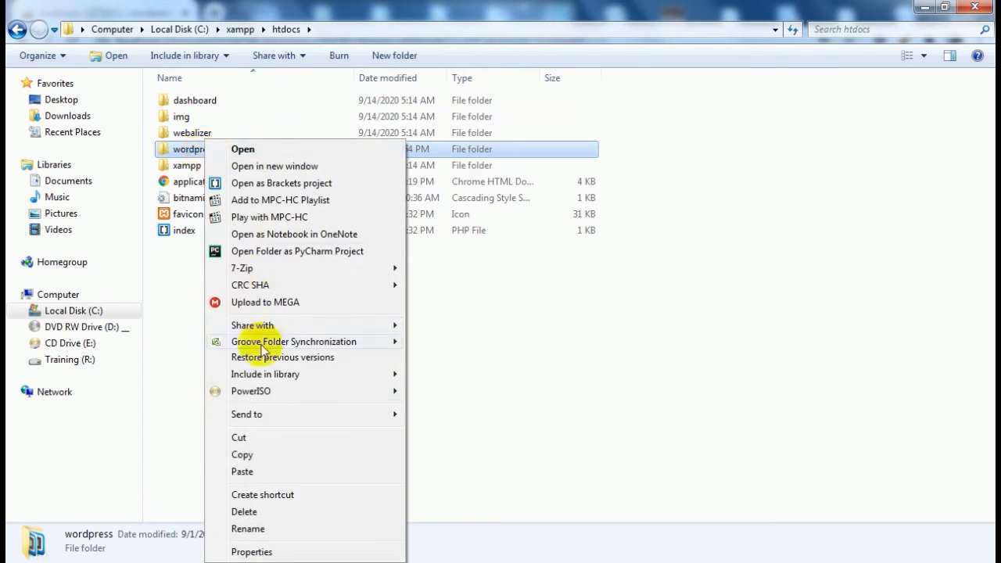
click(266, 529)
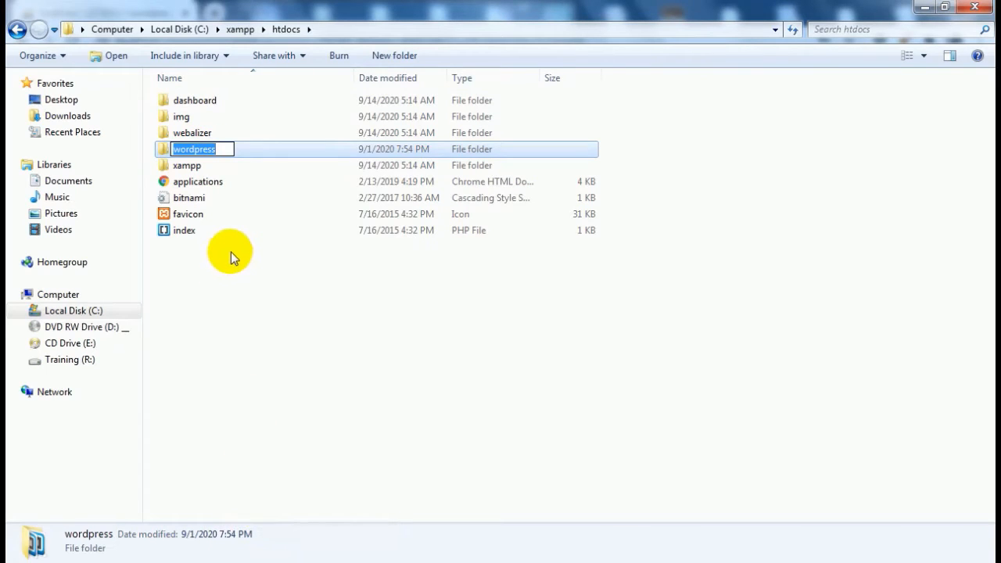
text(wp)
key(Return)
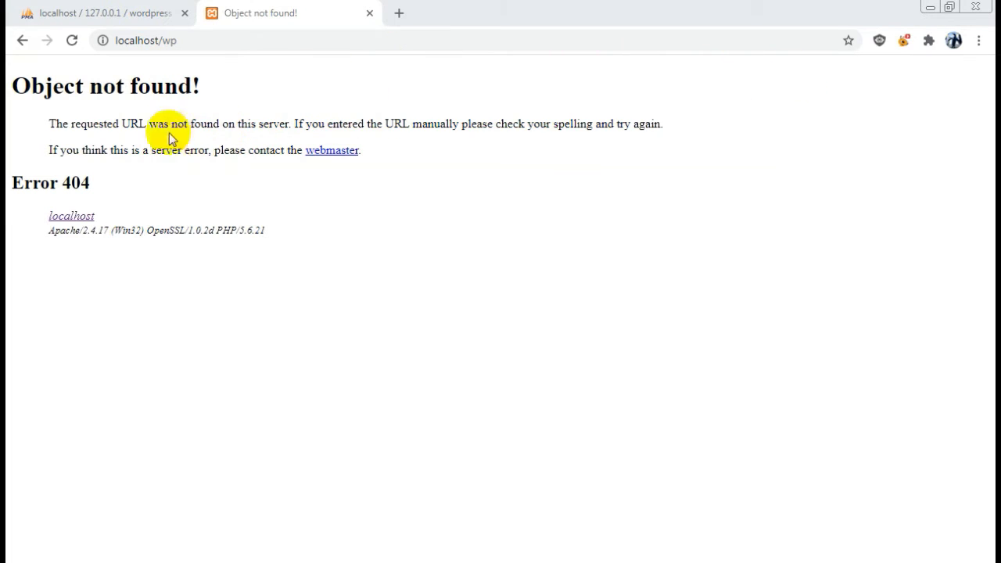
Return to the Explorer window and go back up to C:\xampp
click(102, 561)
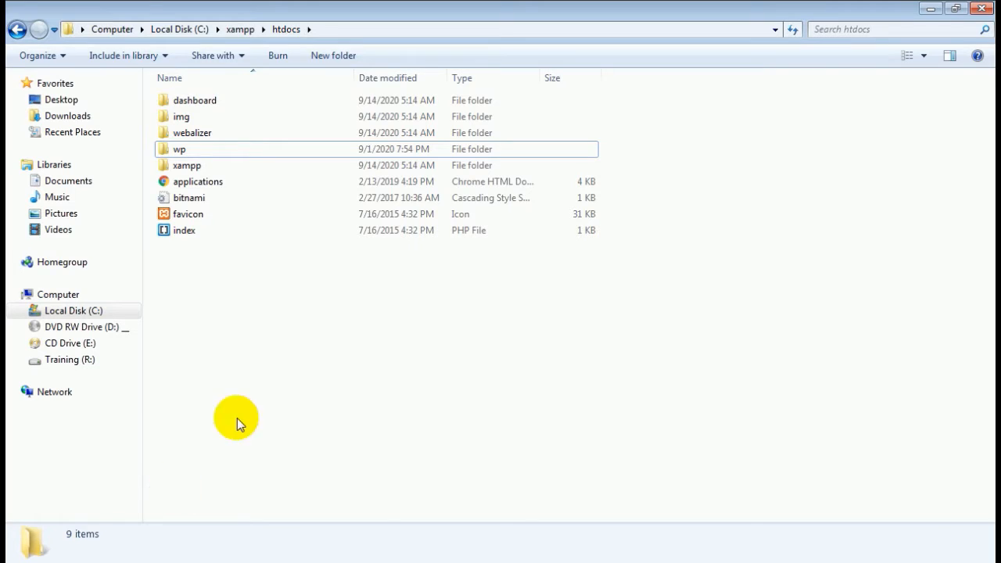
click(15, 30)
scroll(351, 257, down, 8)
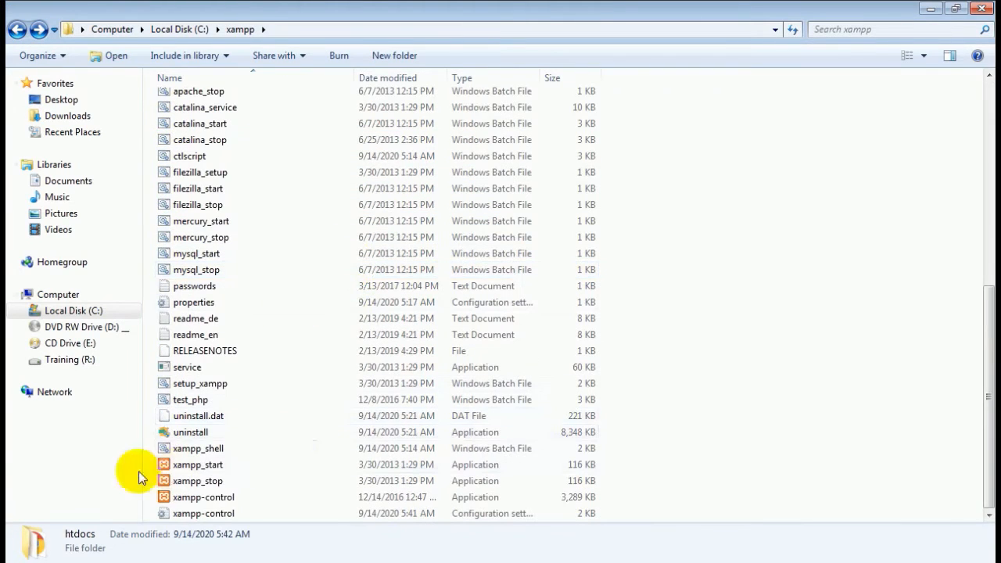
Enable 'Run this program as an administrator' in xampp-control's Compatibility properties and apply it
click(235, 497)
right_click(238, 497)
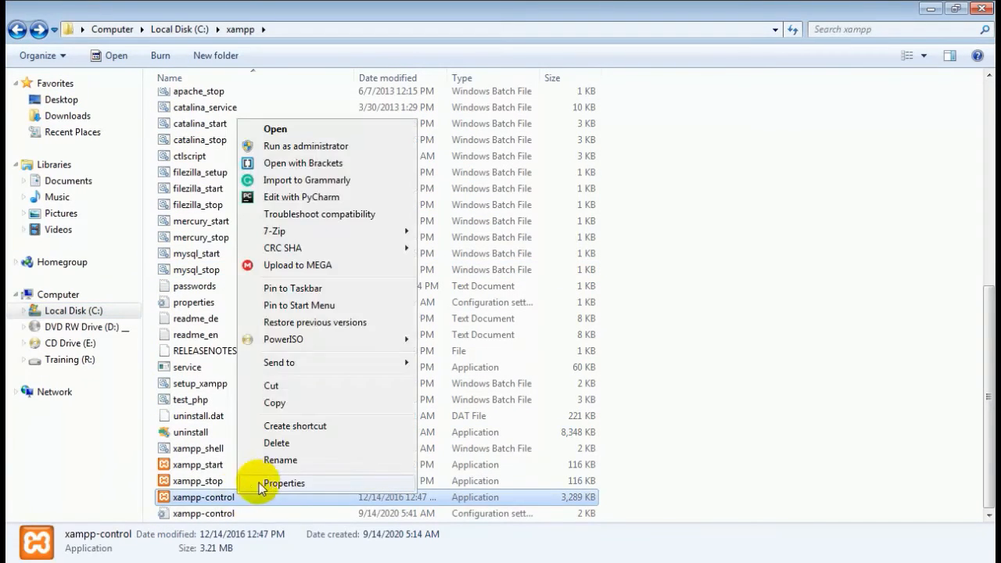
click(284, 483)
click(313, 199)
click(276, 467)
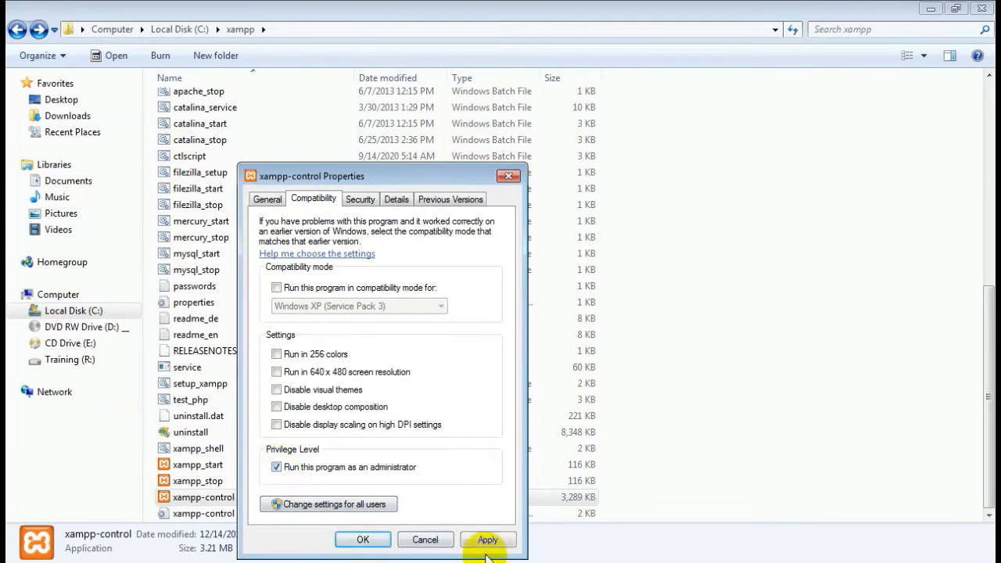
click(488, 540)
click(356, 541)
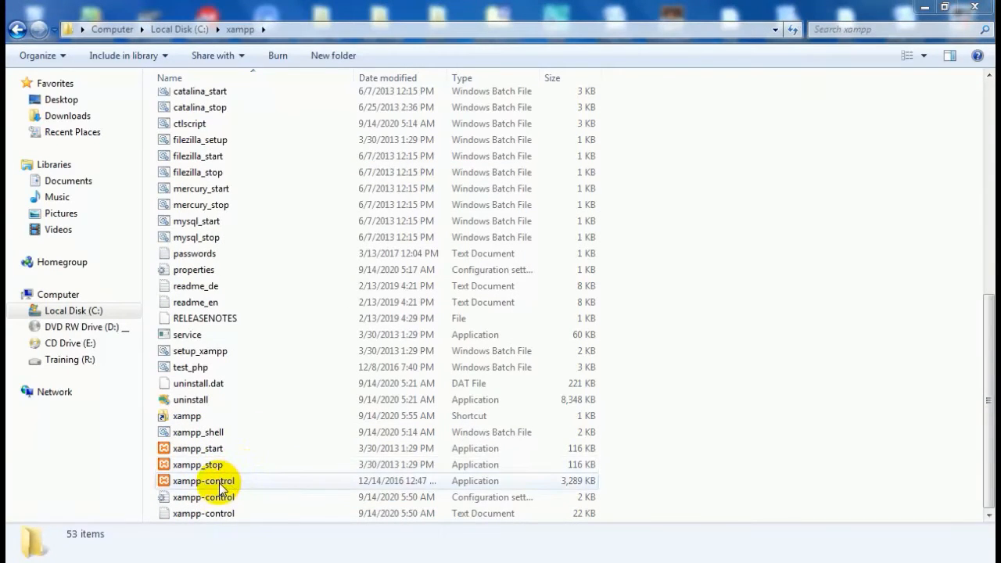
right_click(219, 483)
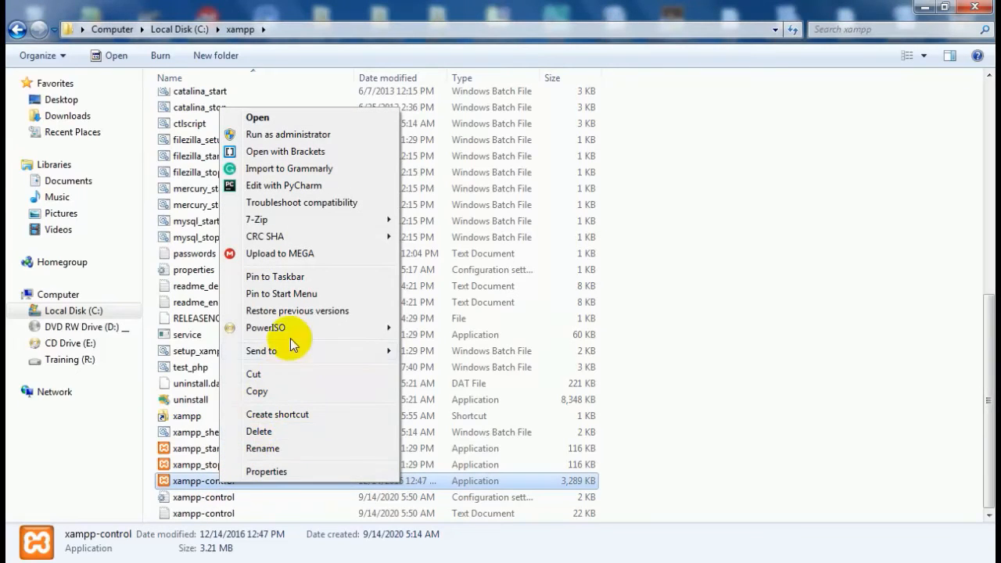
mouse_move(297, 351)
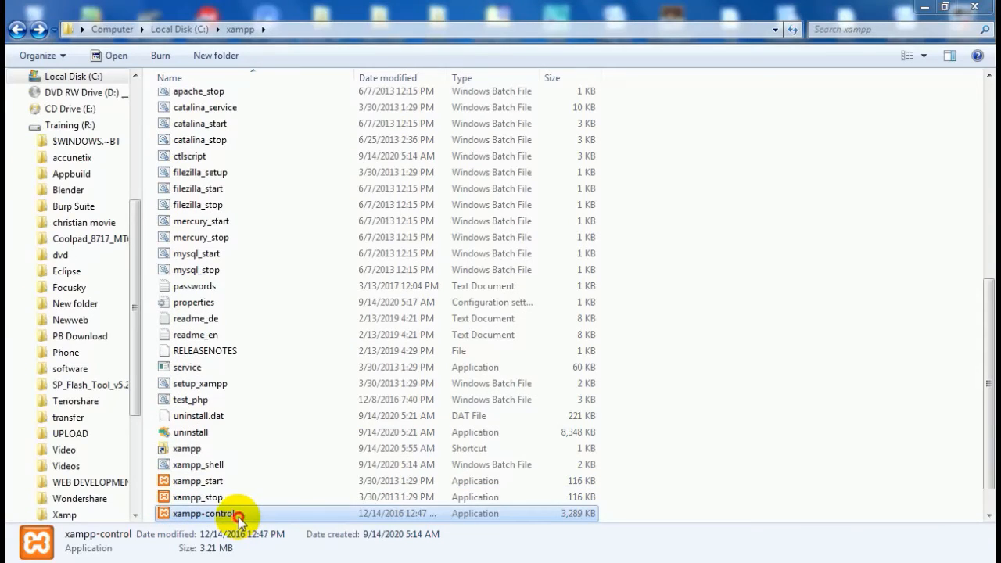
Launch the XAMPP Control Panel, start Apache and MySQL, and switch to the localhost/wp browser window
double_click(238, 518)
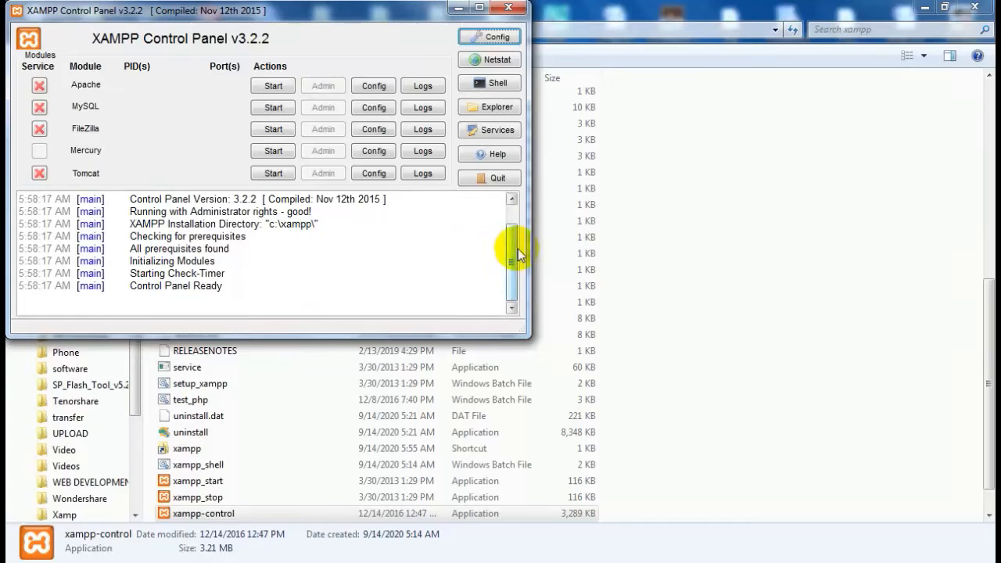
drag(513, 248, 510, 231)
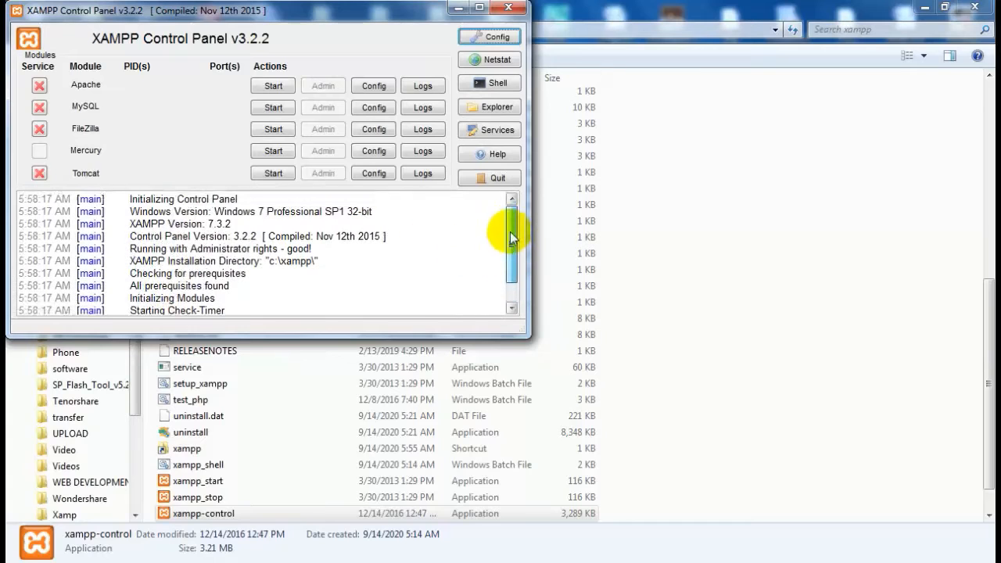
click(278, 87)
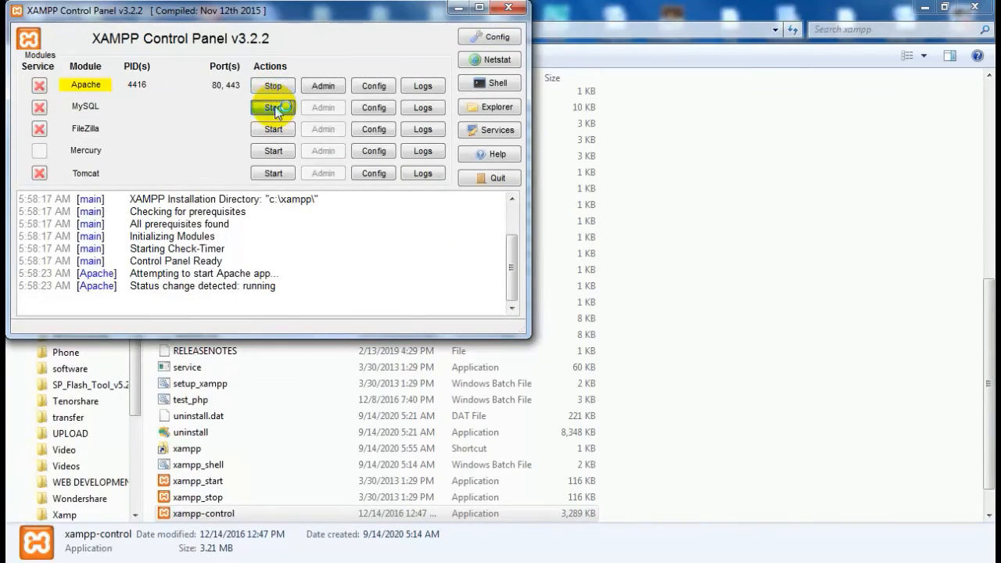
click(277, 108)
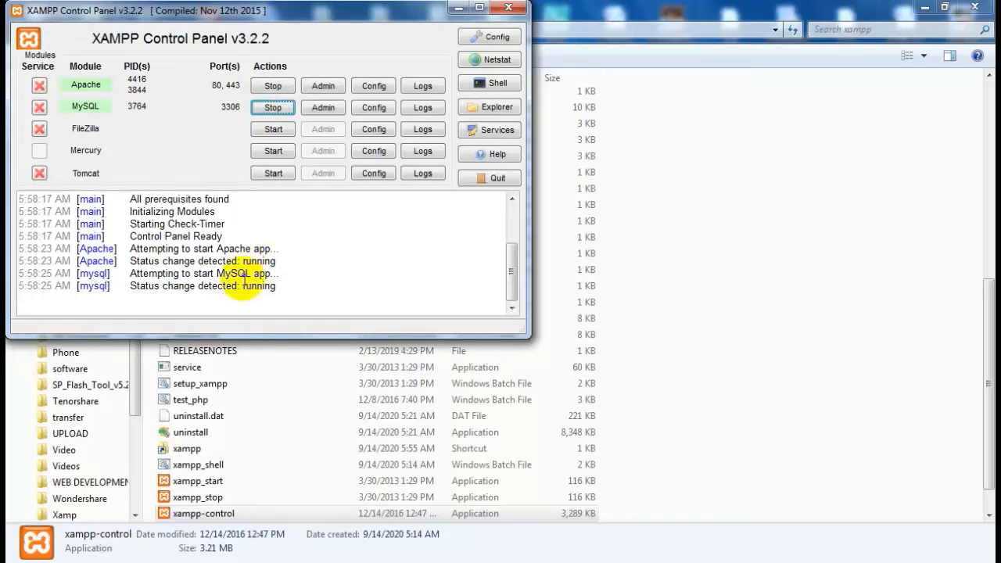
click(177, 545)
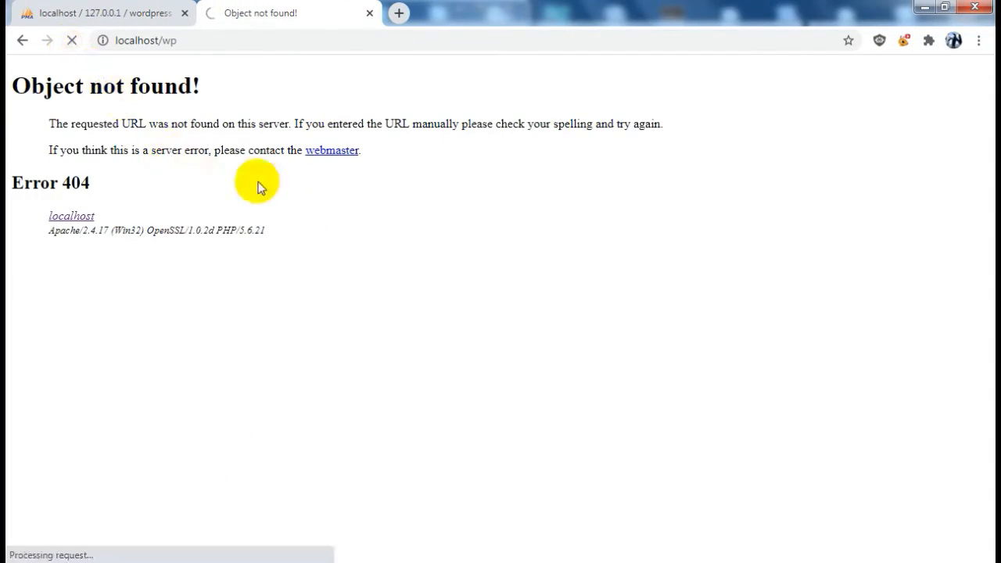
Keep English as the WordPress setup language and check the database in phpMyAdmin before returning
scroll(716, 227, down, 2)
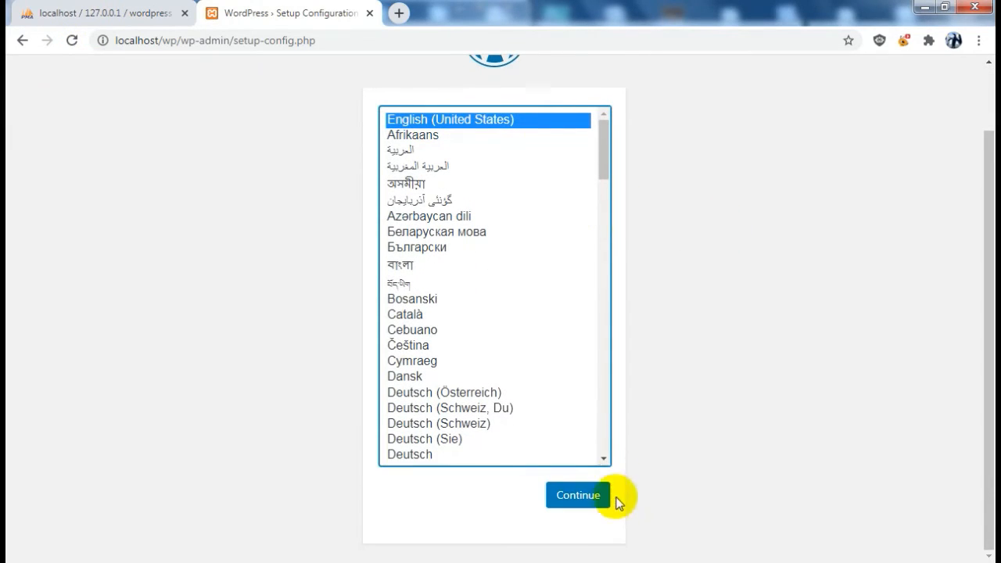
click(571, 499)
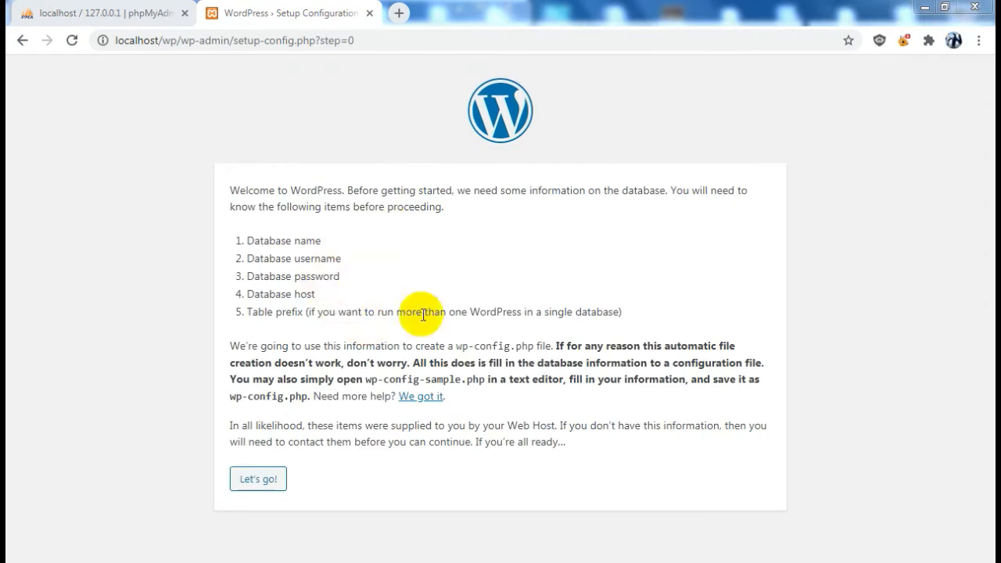
click(72, 12)
click(258, 15)
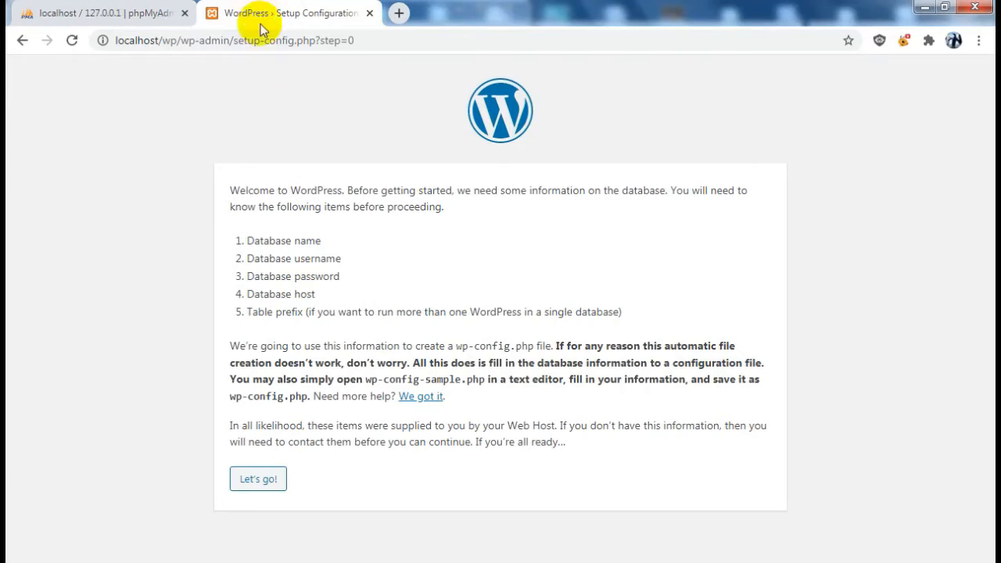
Enter the wordpress database name, username and password, then select the wp_ table prefix
click(256, 479)
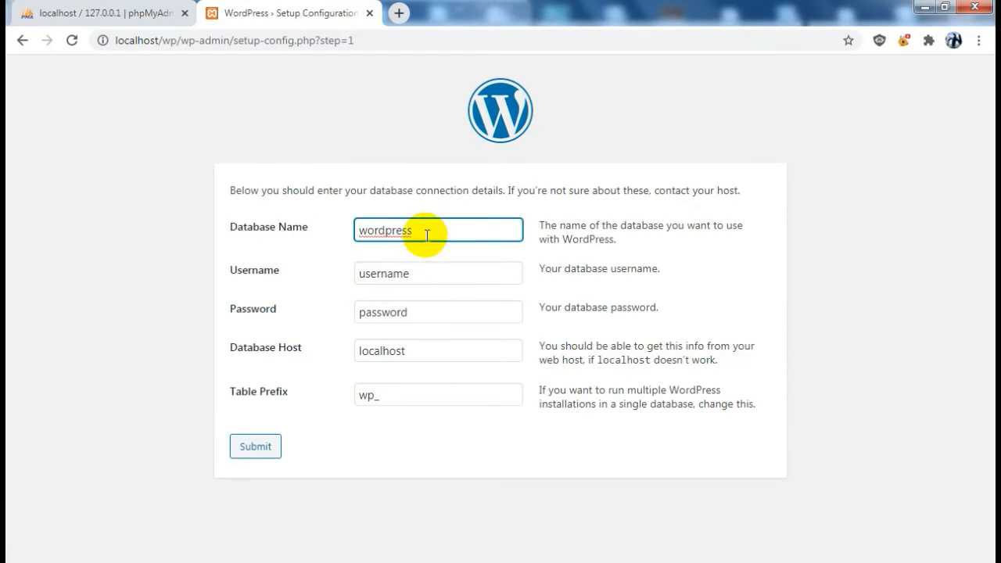
click(434, 229)
click(392, 269)
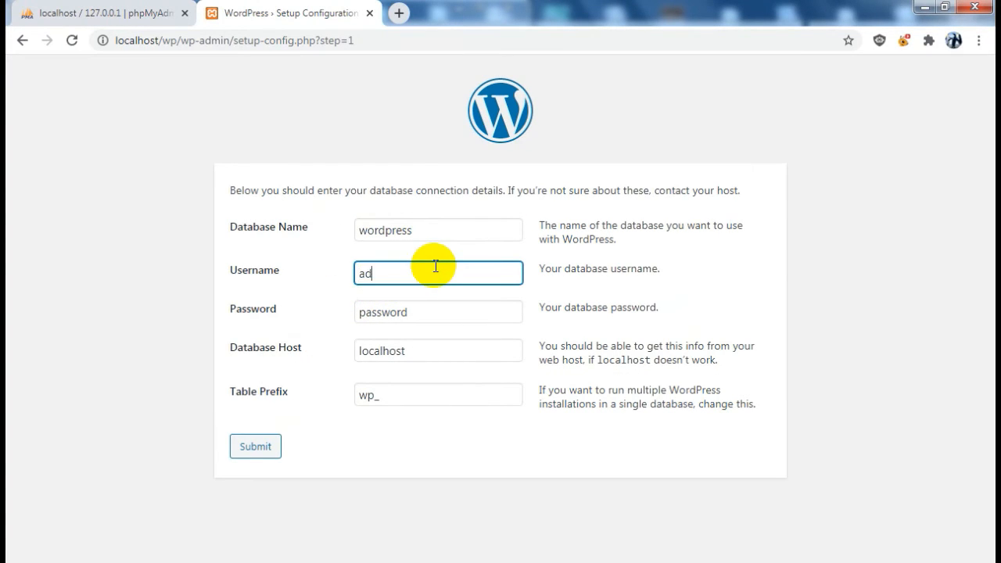
double_click(413, 313)
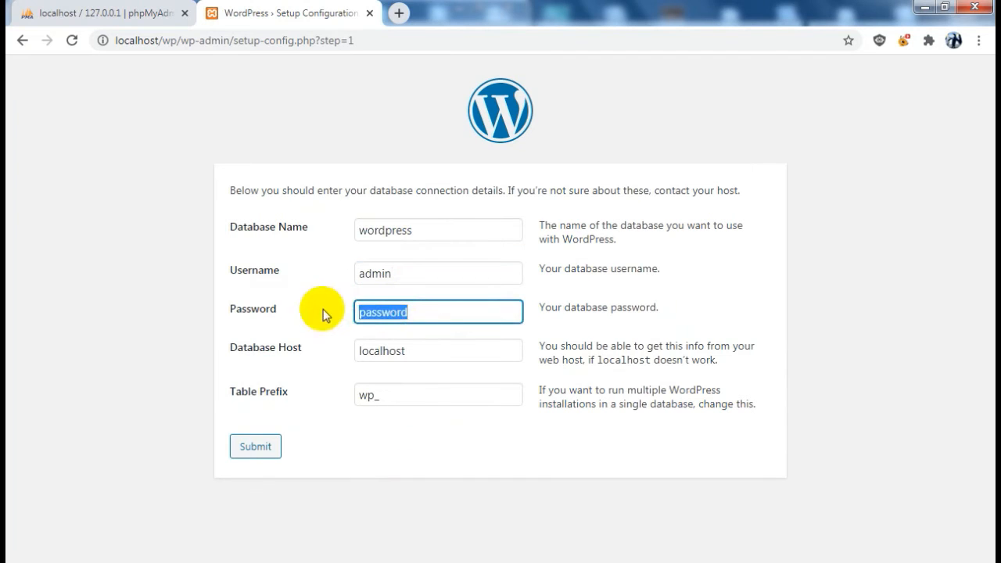
text(admin)
double_click(381, 396)
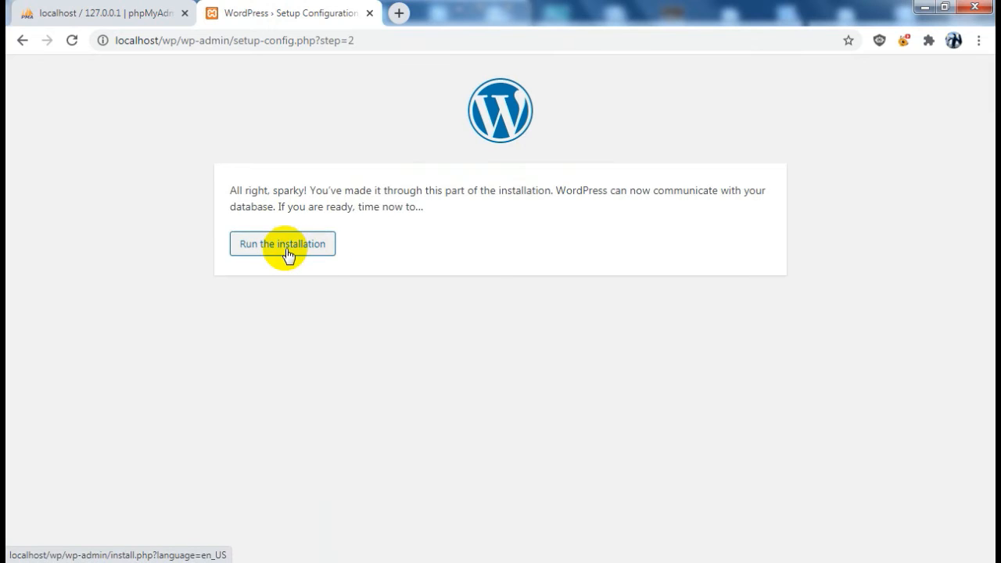
Enter site title 'Niflare', confirm the weak password, use the suggested admin e-mail, and install WordPress
click(287, 248)
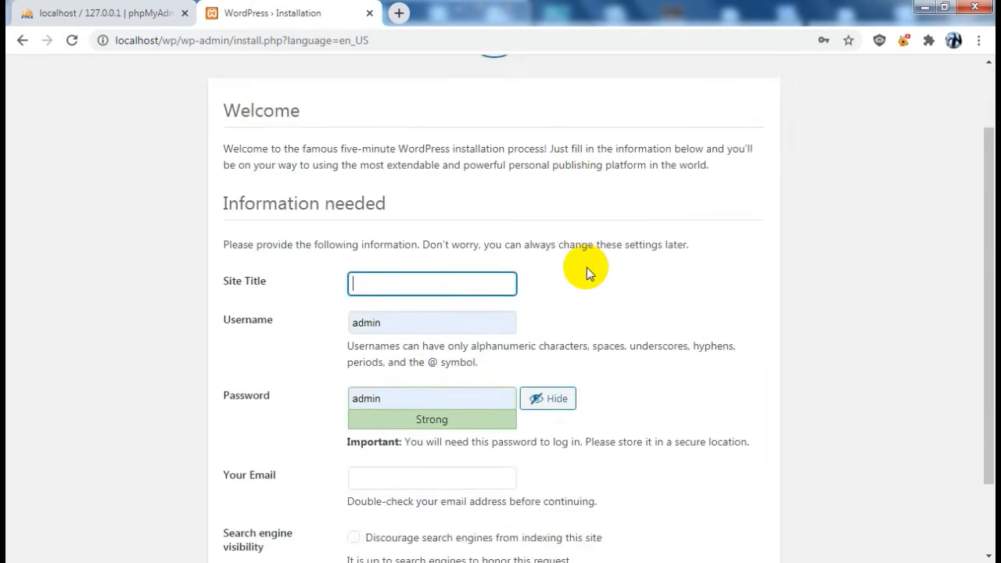
scroll(469, 235, down, 1)
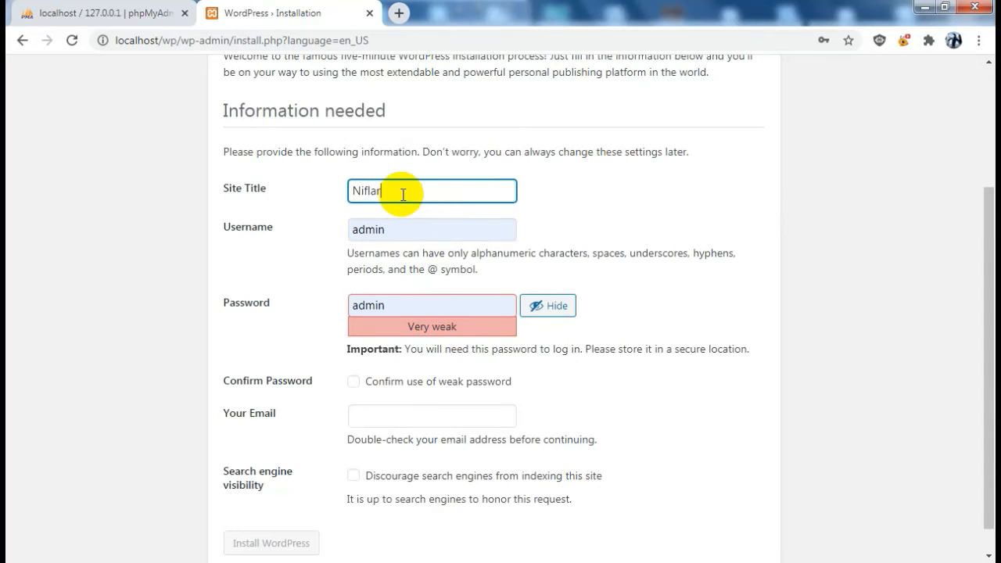
text(Niflare)
click(353, 381)
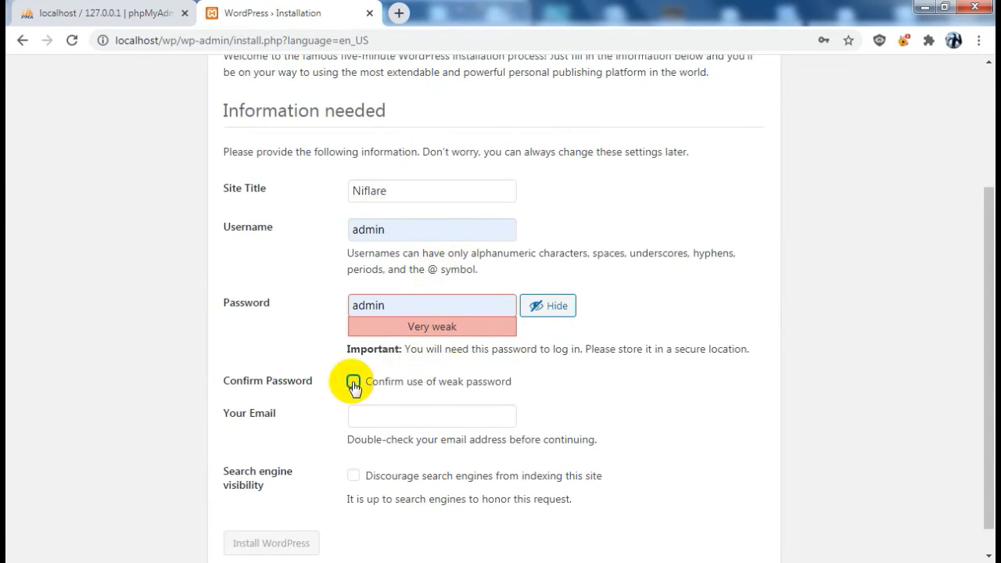
scroll(469, 403, down, 1)
click(479, 391)
click(447, 413)
scroll(262, 429, up, 1)
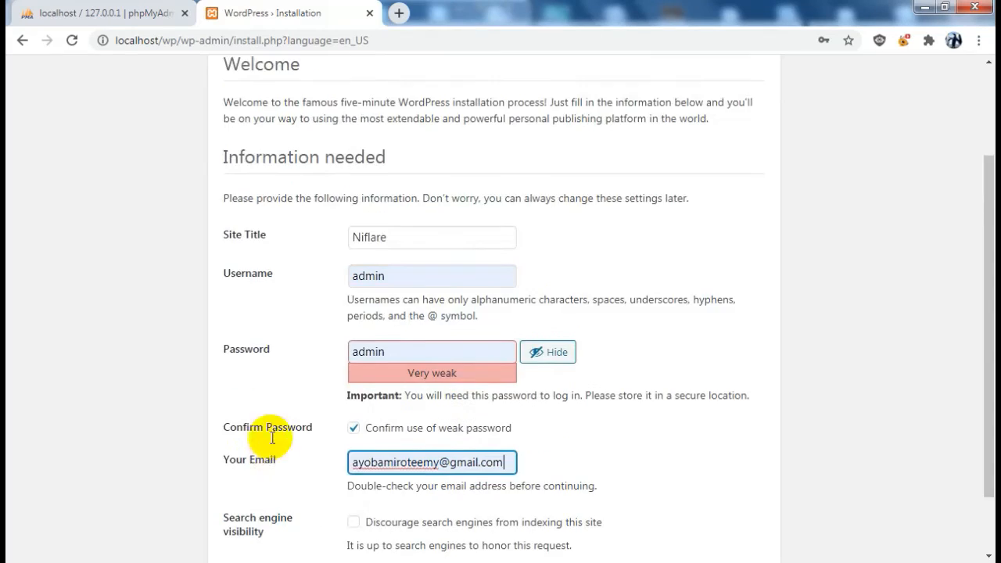
scroll(348, 227, down, 1)
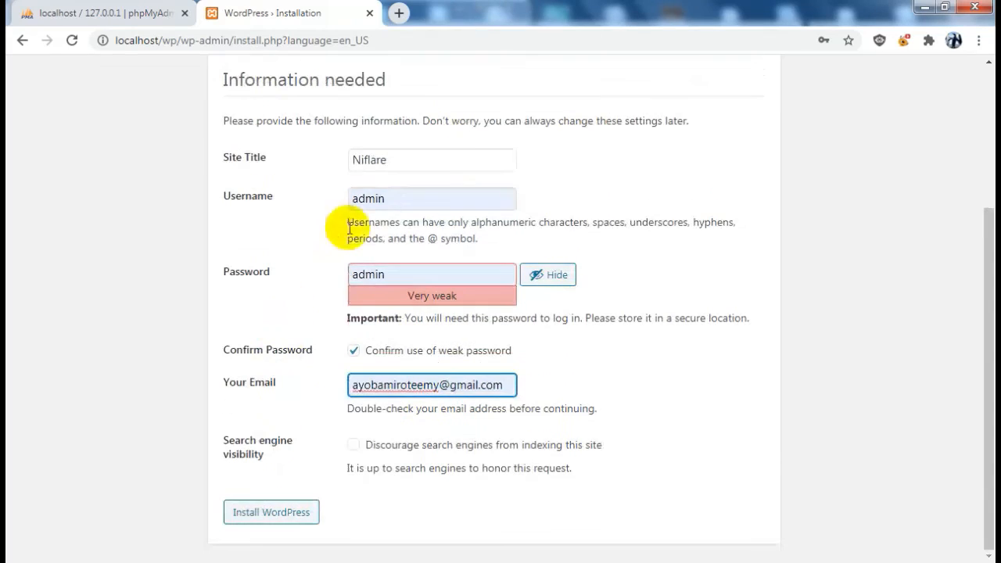
click(275, 518)
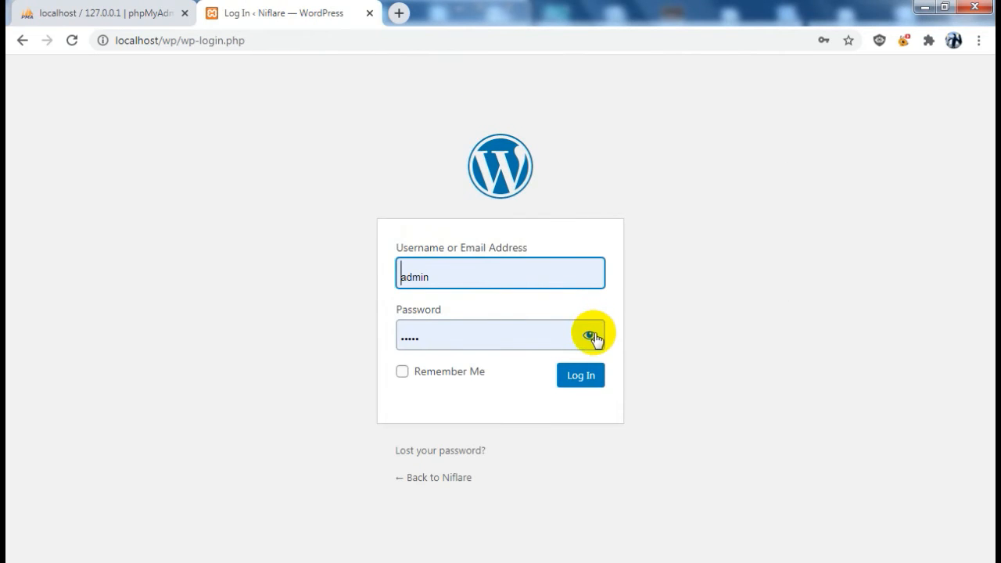
Log in to the Niflare dashboard, dismiss Chrome's password warning, and go to Appearance > Themes
click(592, 336)
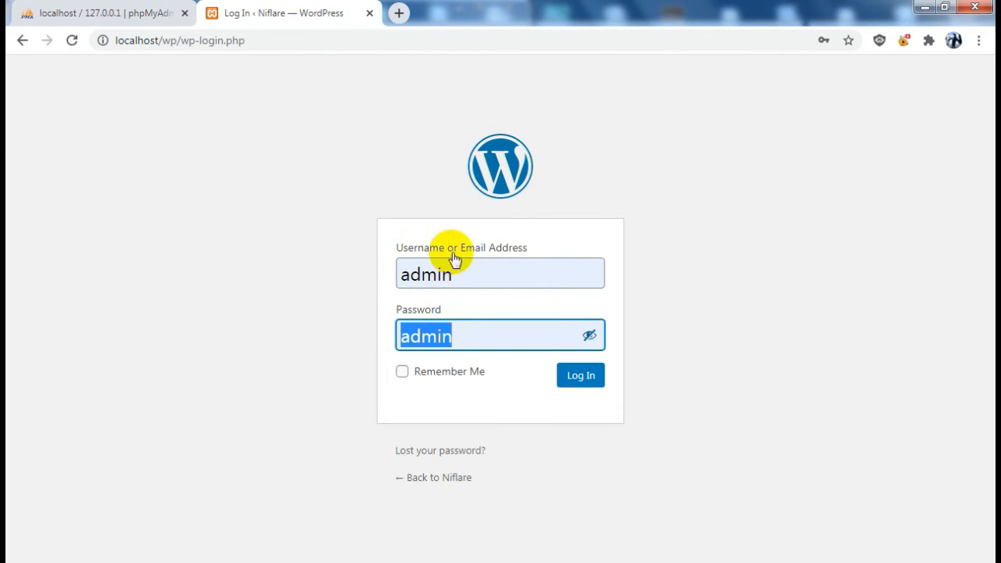
click(586, 373)
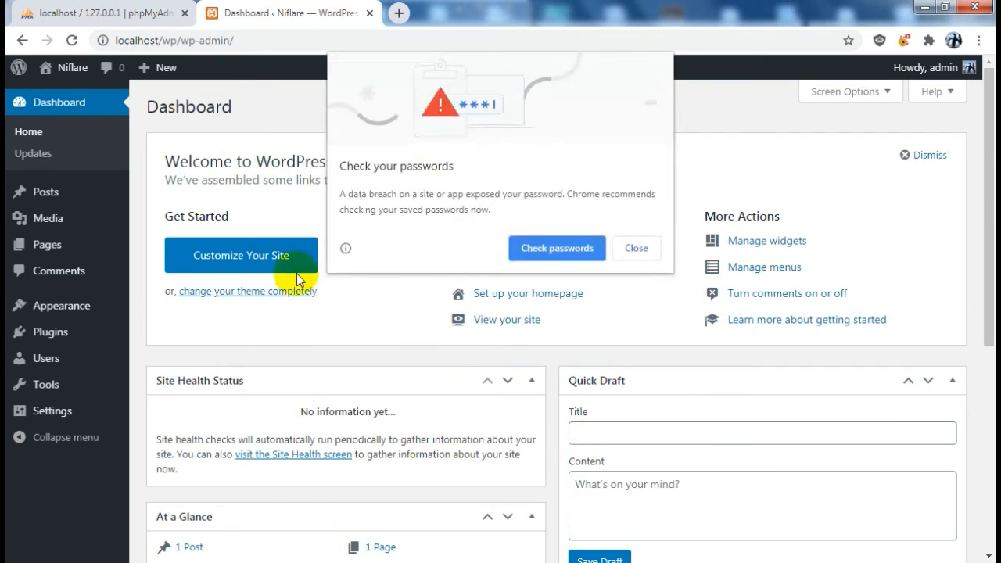
click(635, 248)
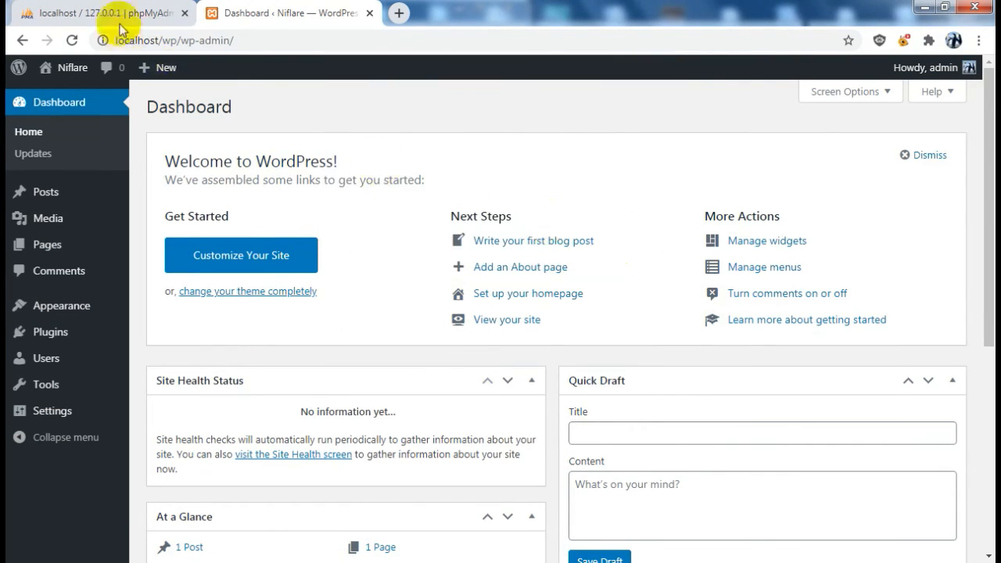
scroll(413, 242, down, 3)
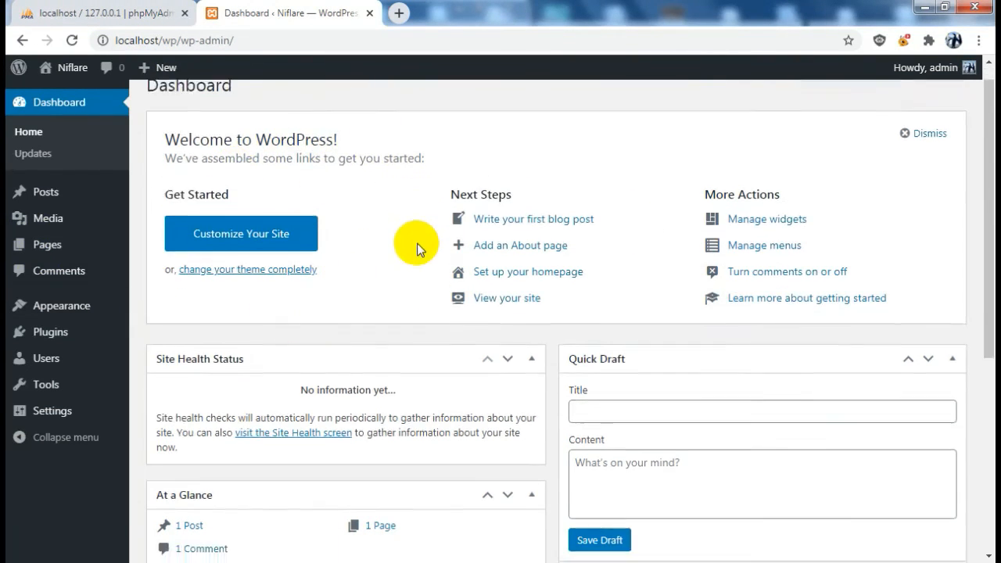
mouse_move(58, 316)
click(152, 311)
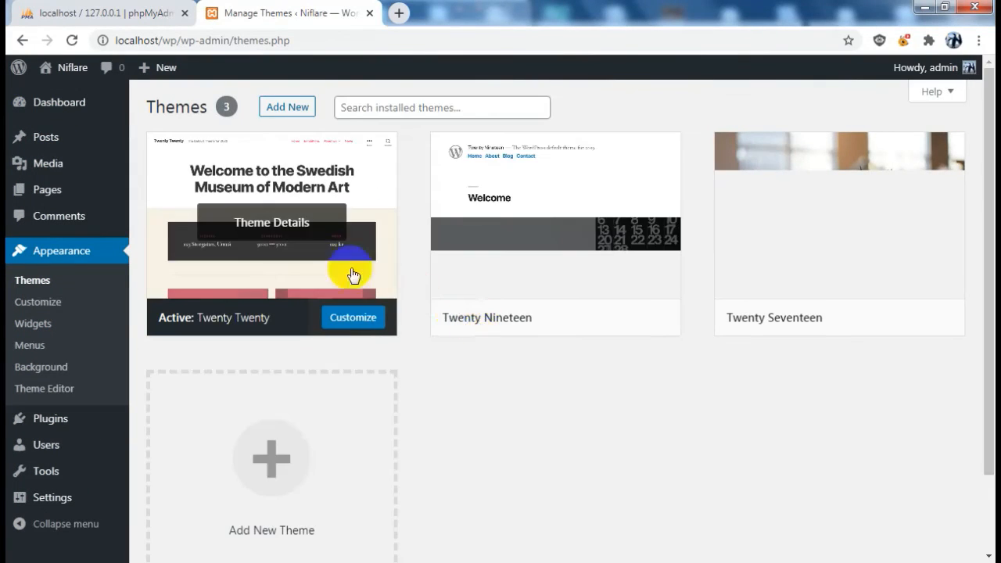
Browse new themes and install the Amazica Business theme
click(304, 444)
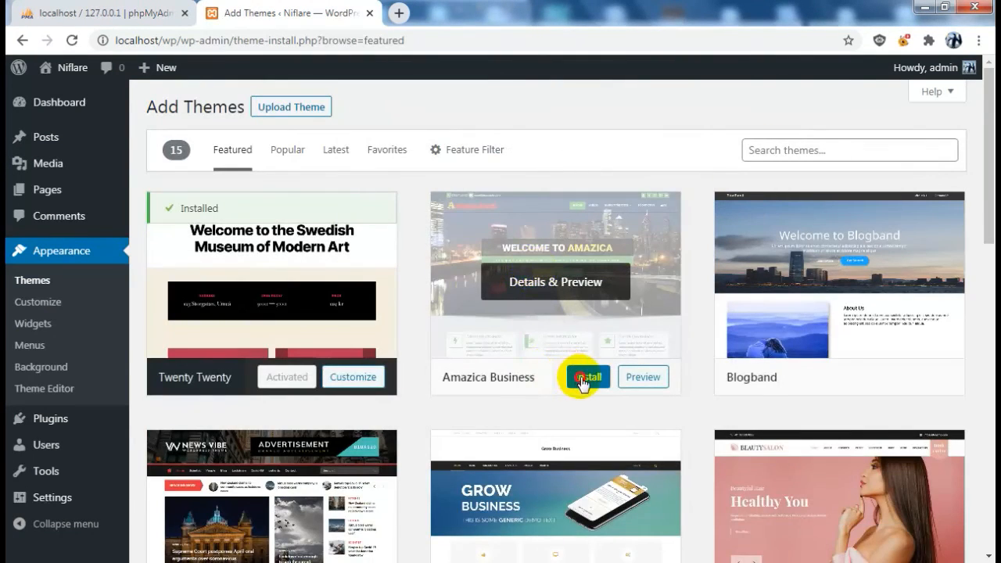
click(581, 380)
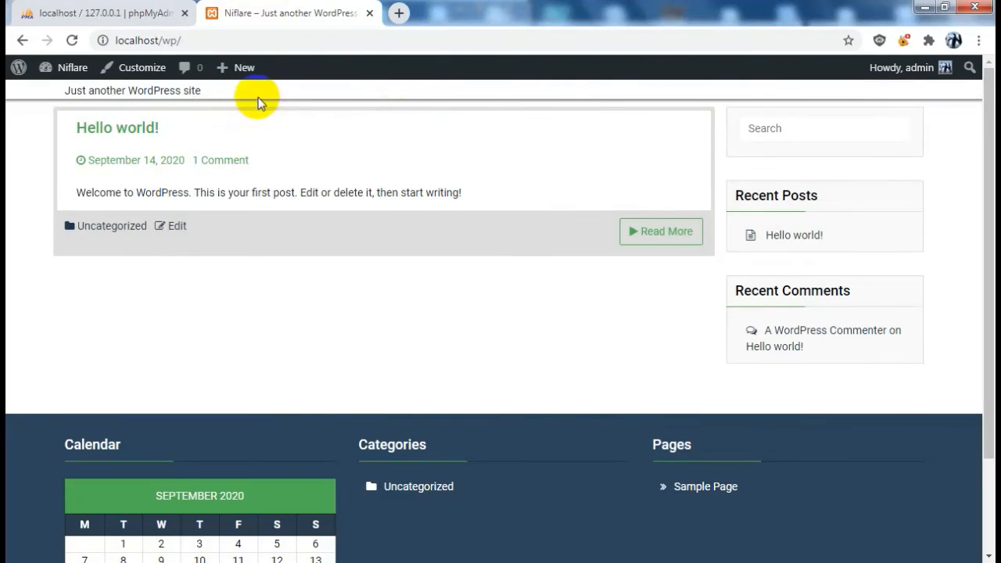
scroll(300, 239, down, 2)
scroll(319, 246, up, 2)
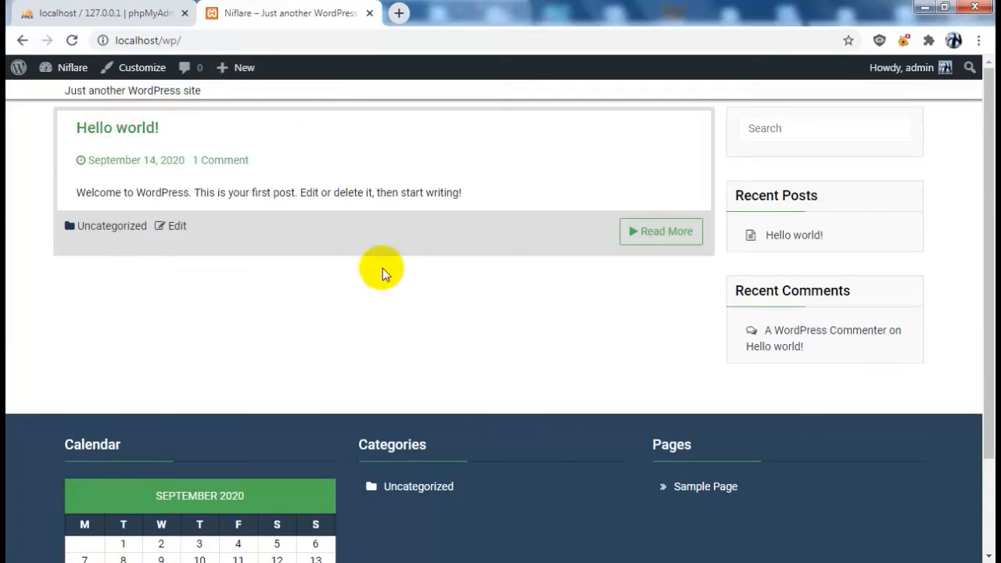
scroll(382, 268, down, 2)
scroll(387, 303, up, 2)
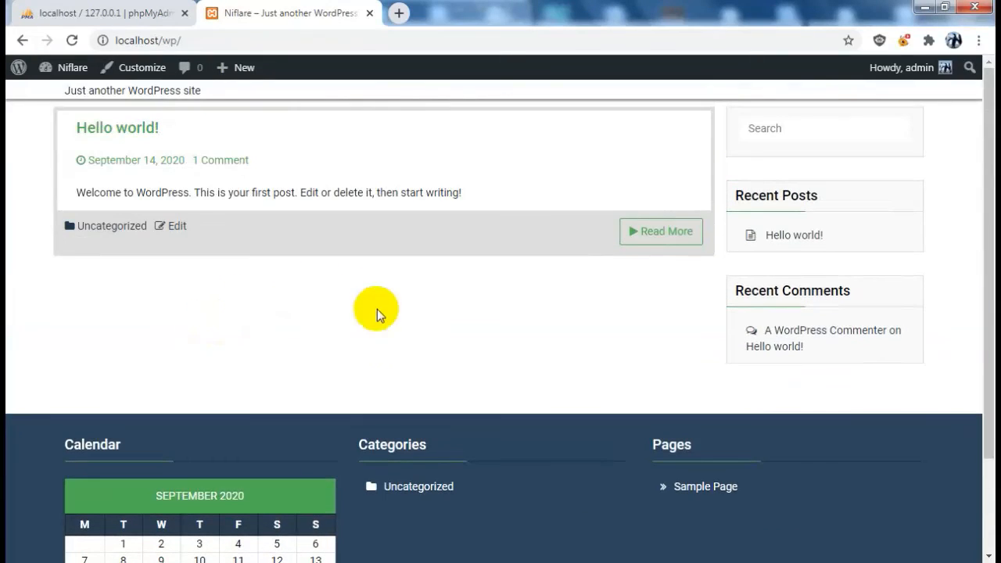